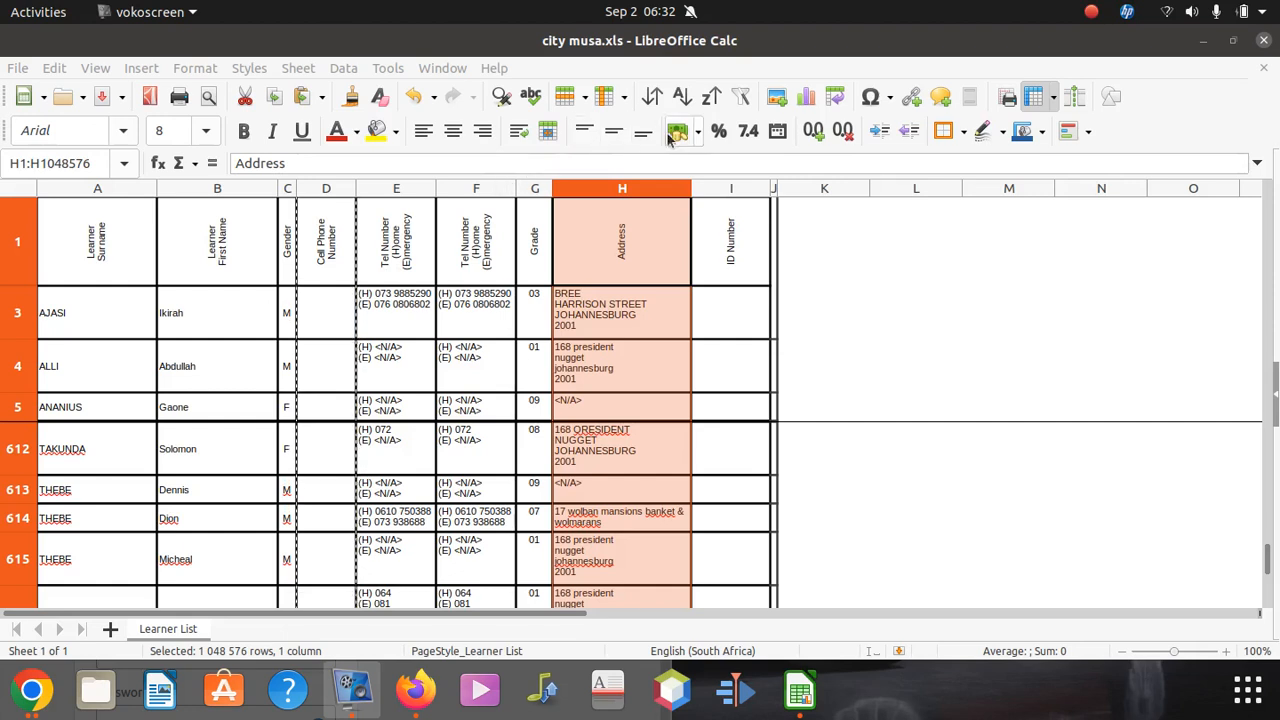
Insert a blank column before the Address column in the learner list.
left_click(593, 187)
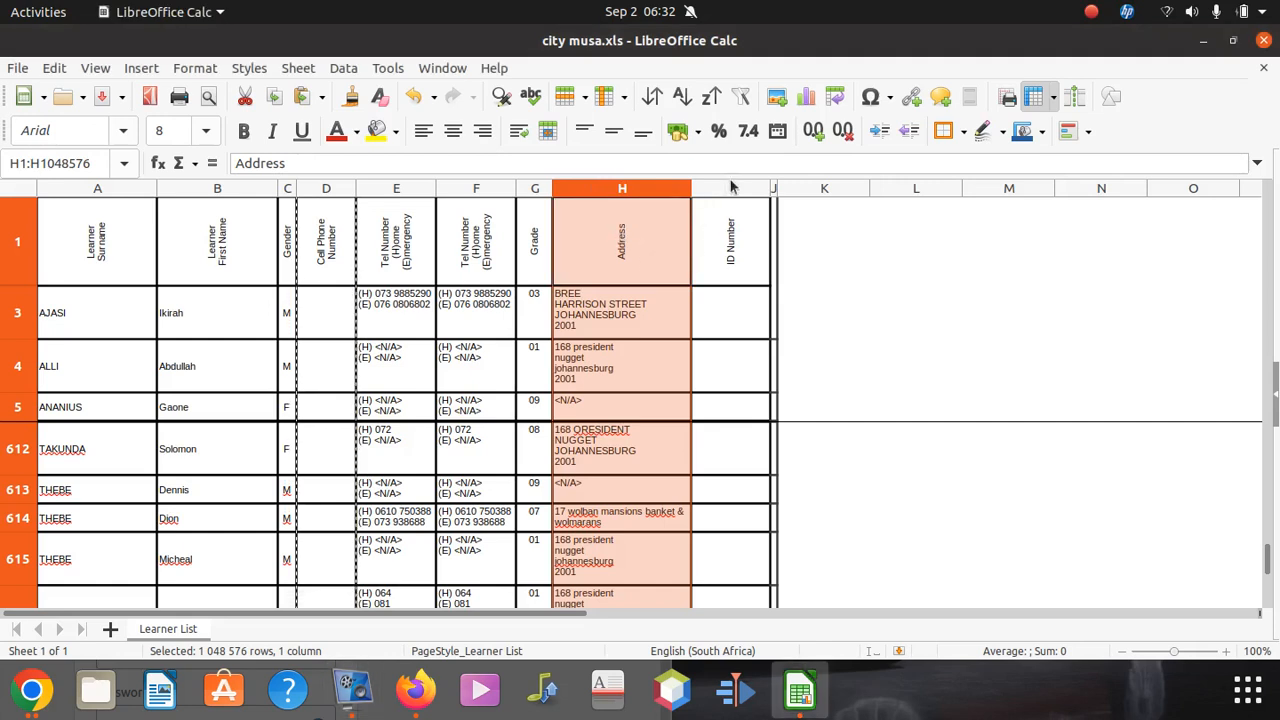
left_click(731, 188)
left_click(583, 216)
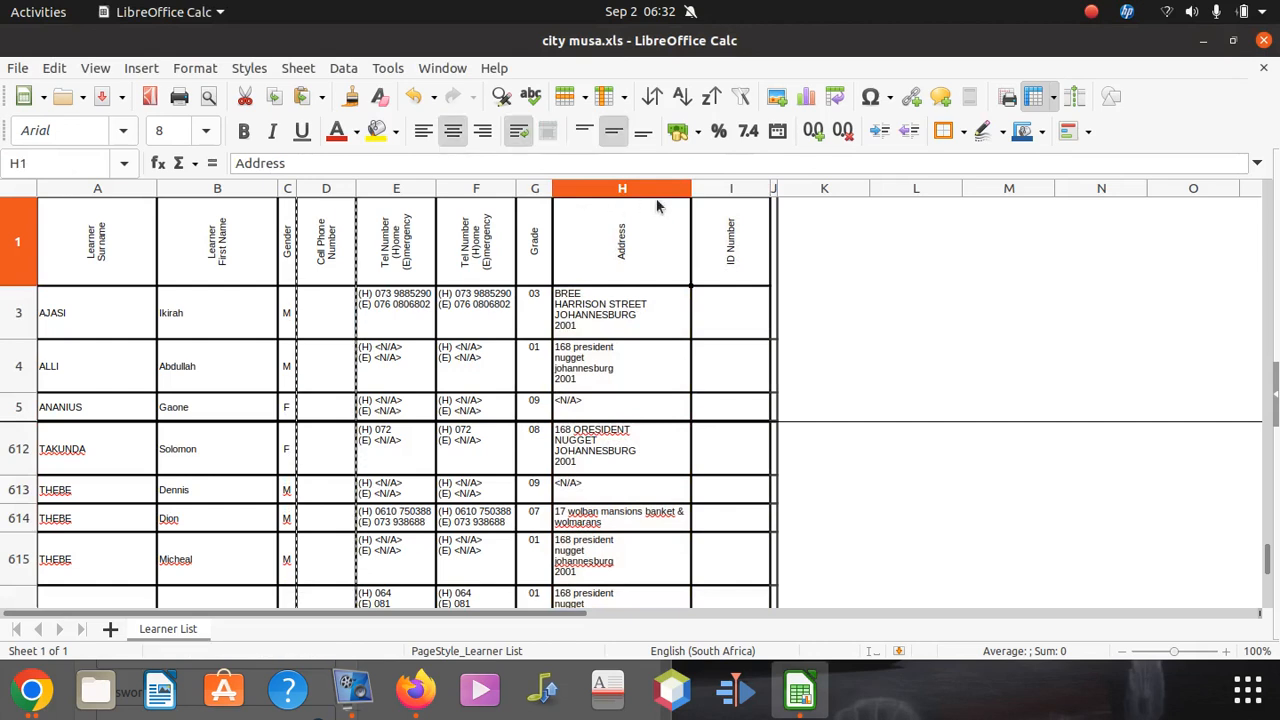
right_click(579, 196)
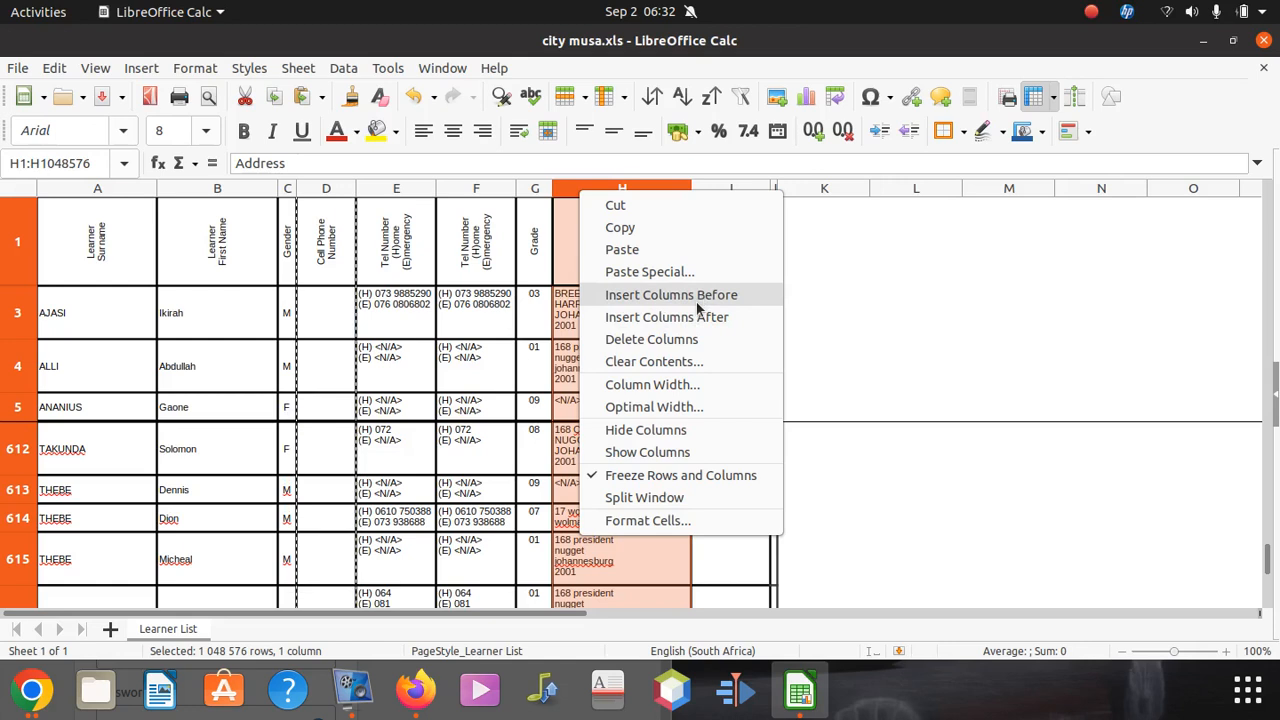
left_click(564, 192)
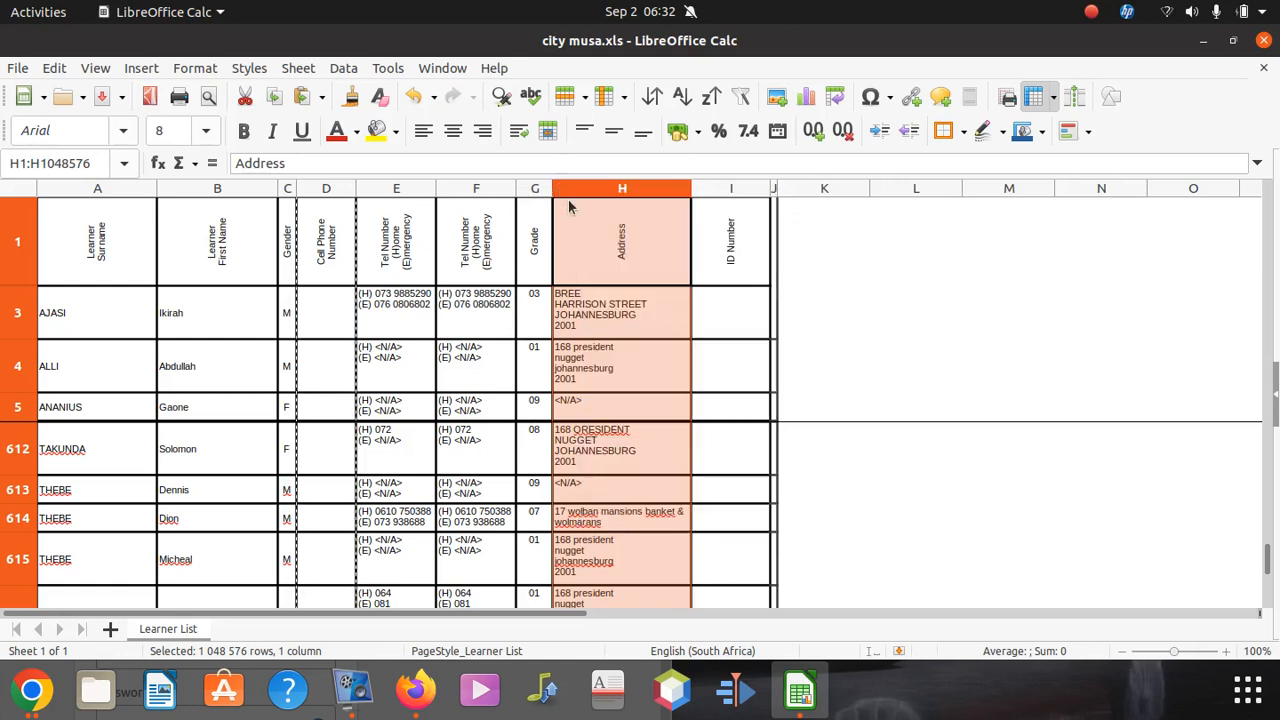
right_click(585, 194)
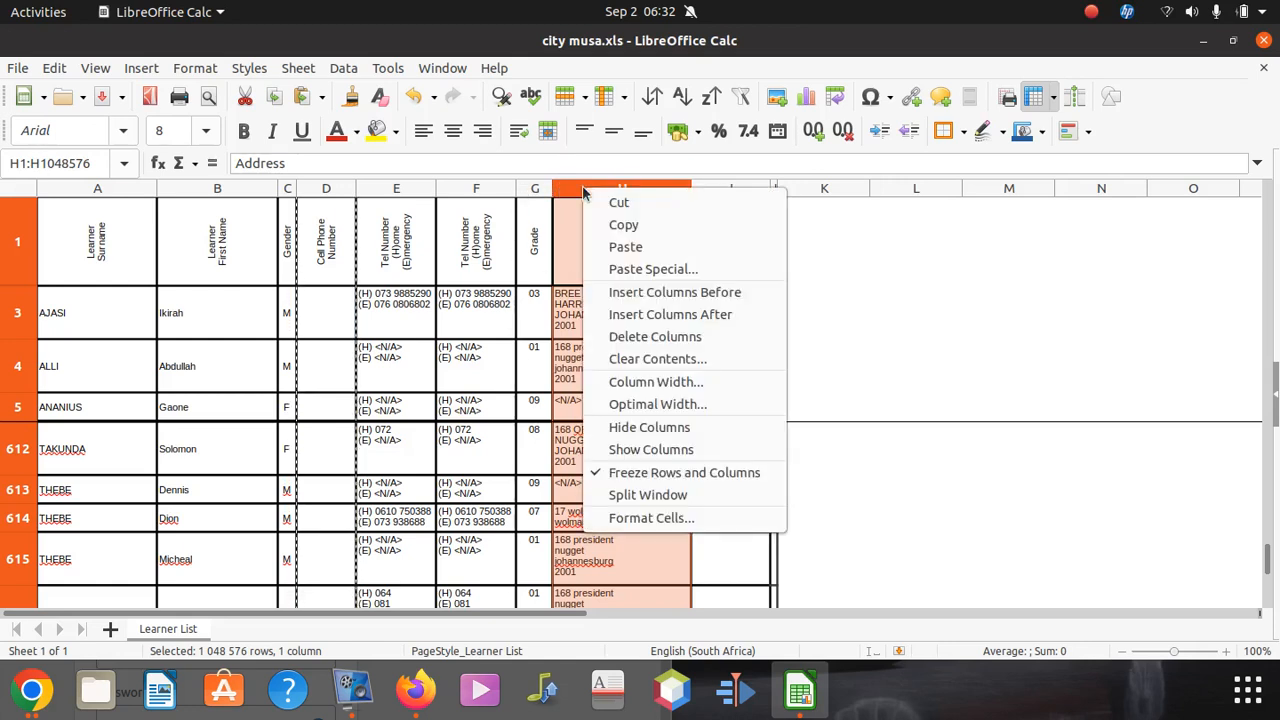
left_click(724, 292)
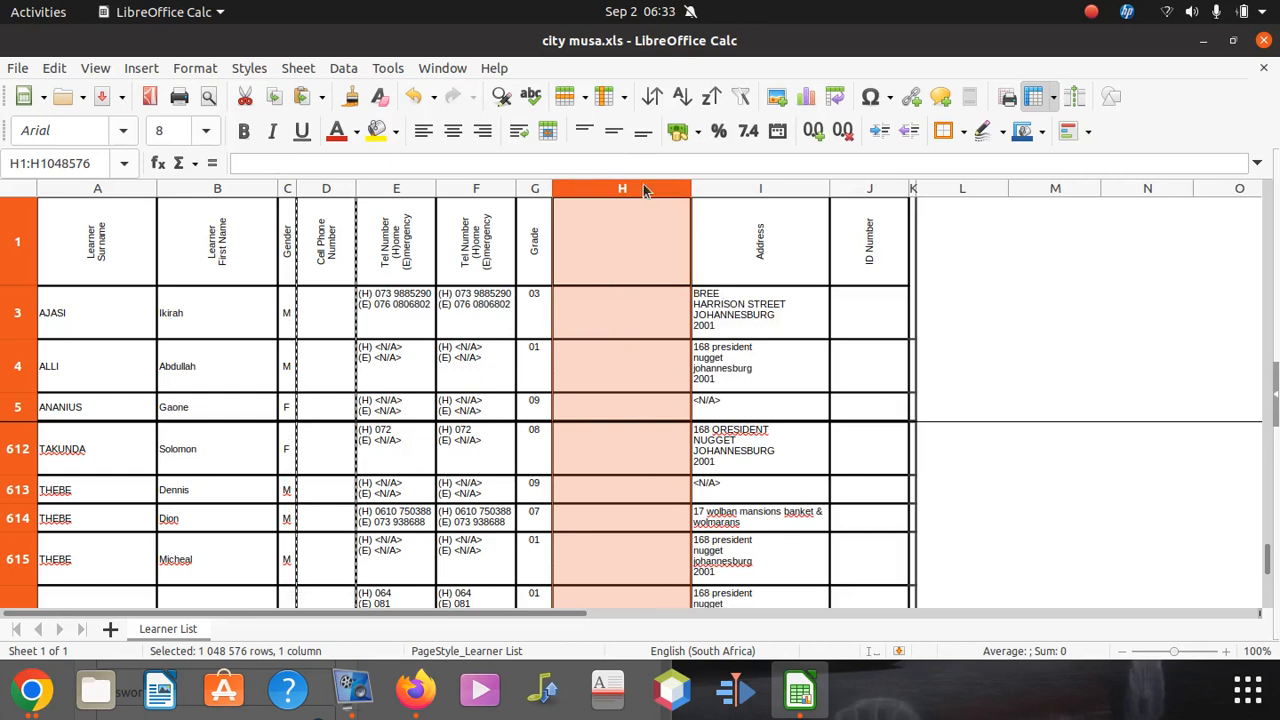
Copy the whole ID Number column into the blank column H before Address.
left_click(874, 252)
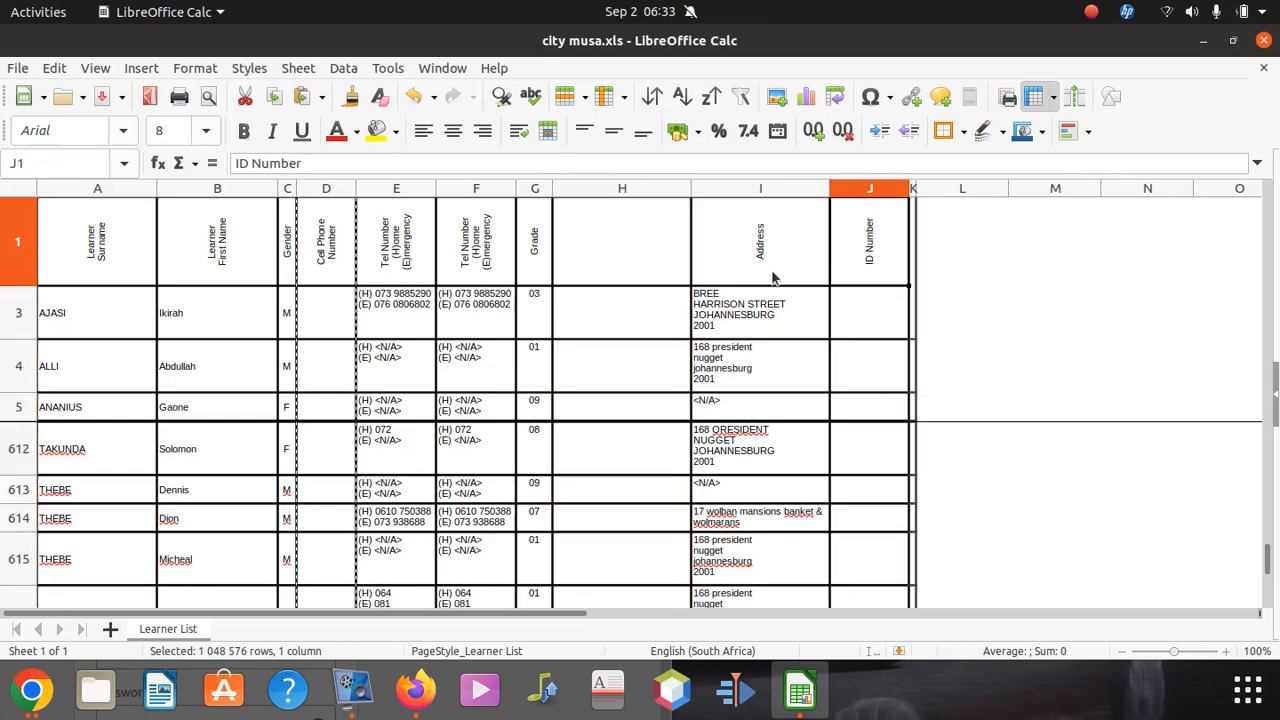
left_click(632, 296)
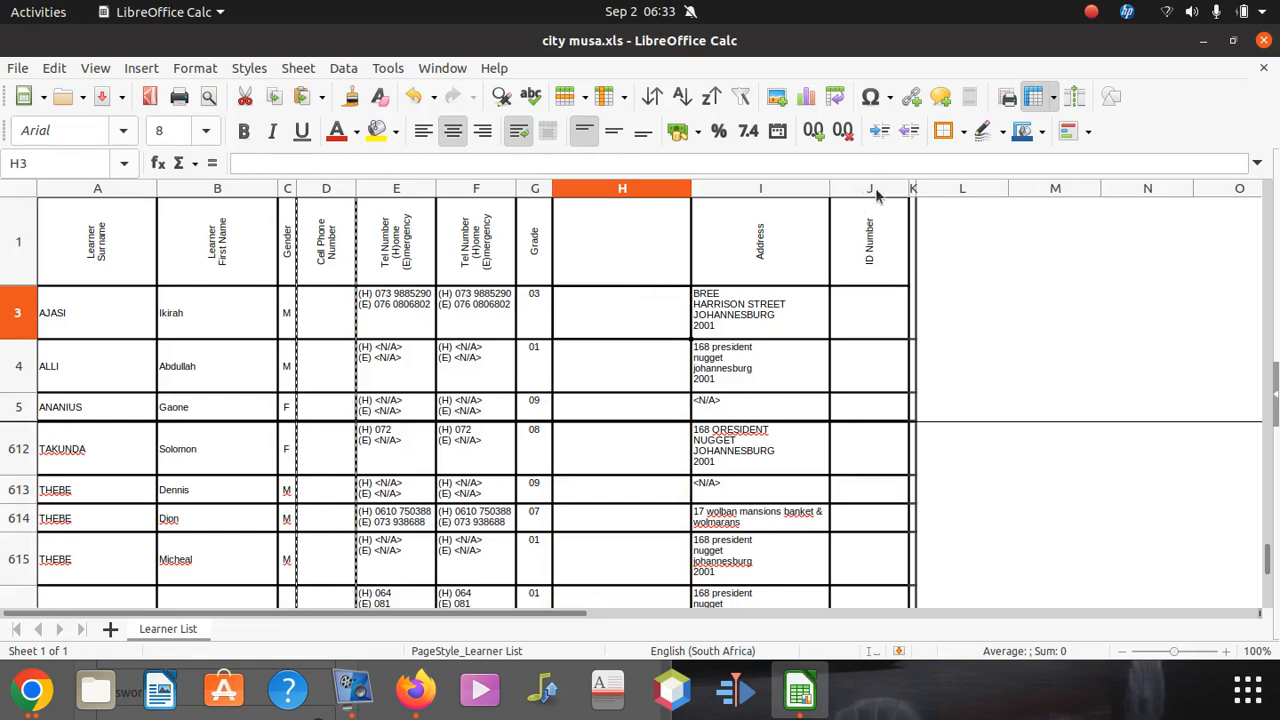
left_click(872, 190)
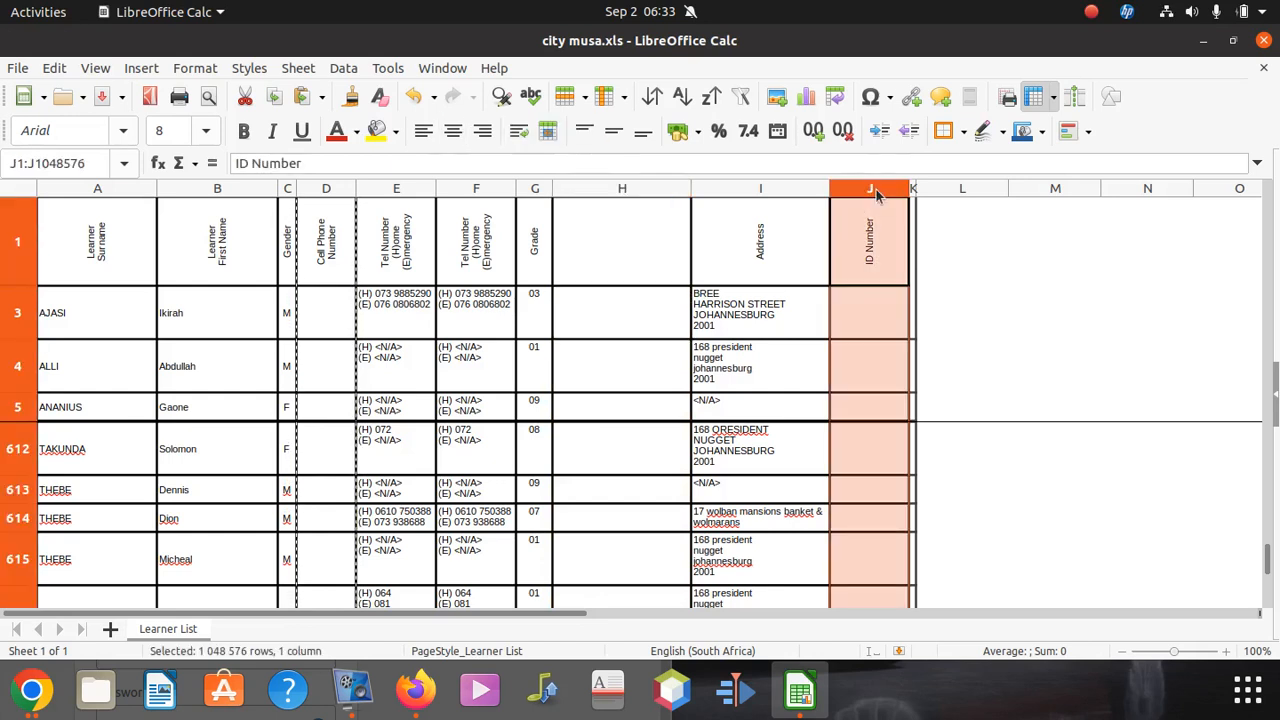
right_click(876, 195)
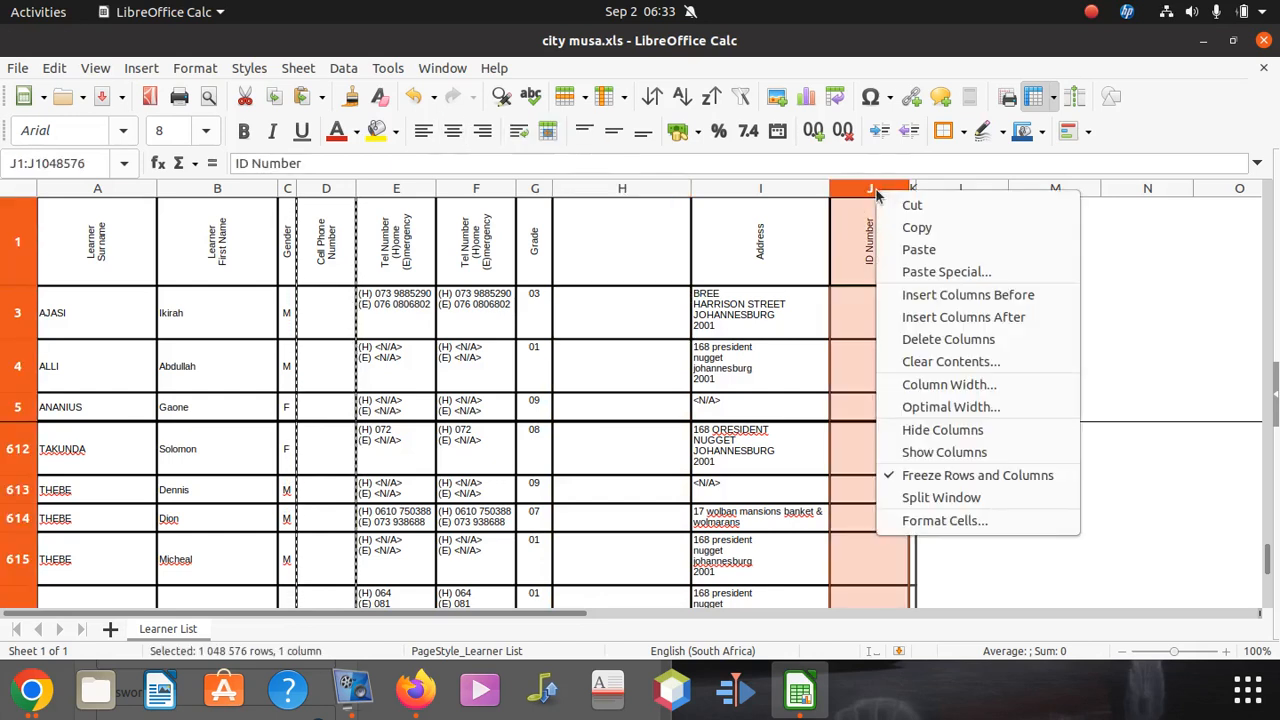
left_click(920, 228)
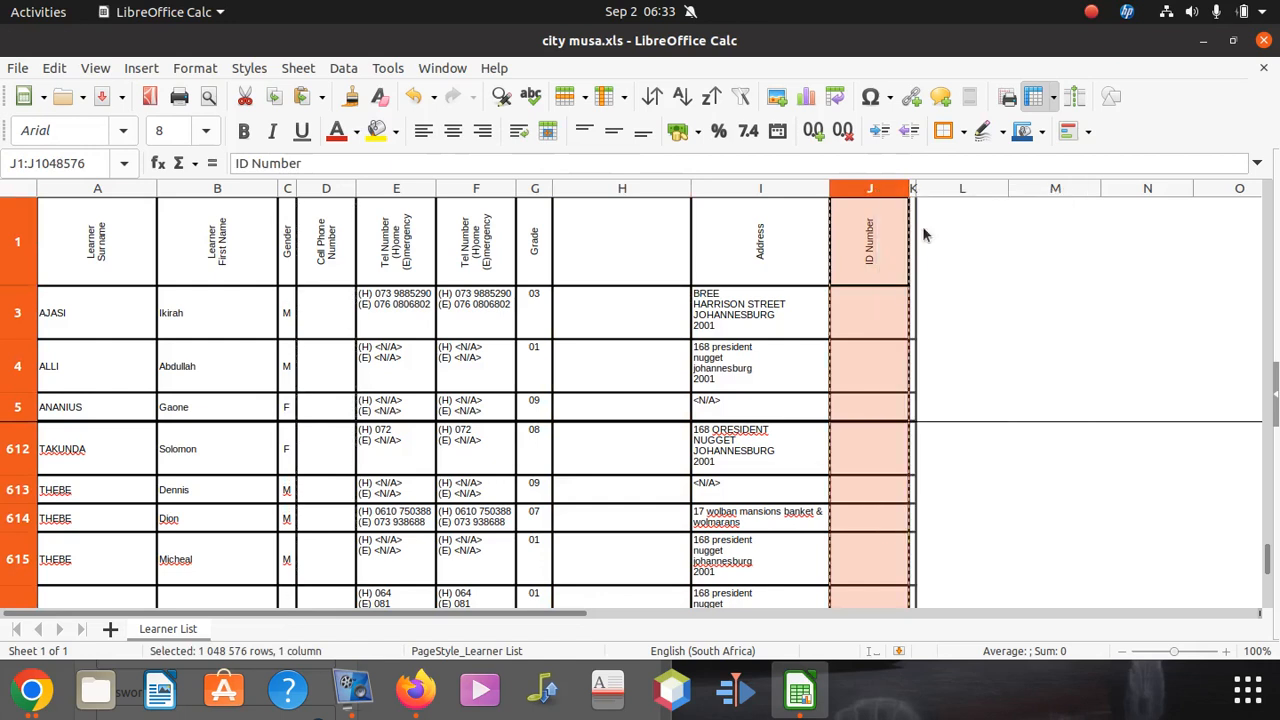
left_click(605, 197)
right_click(606, 195)
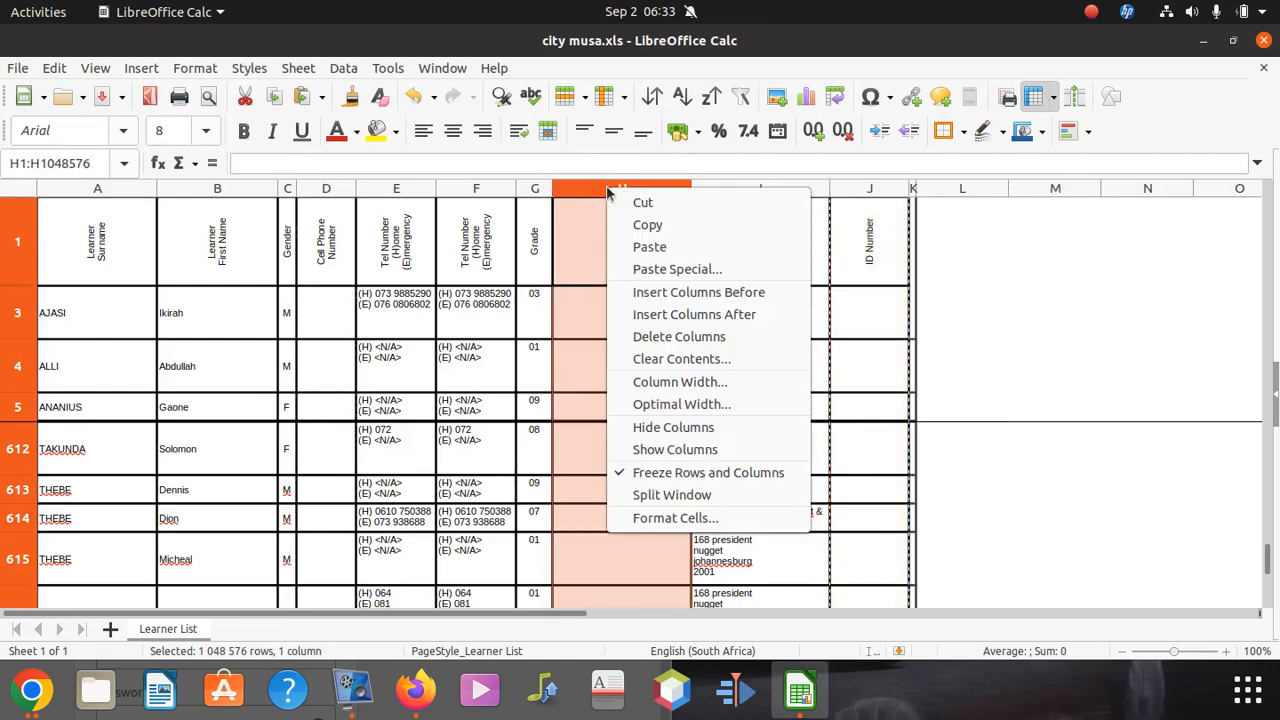
left_click(672, 254)
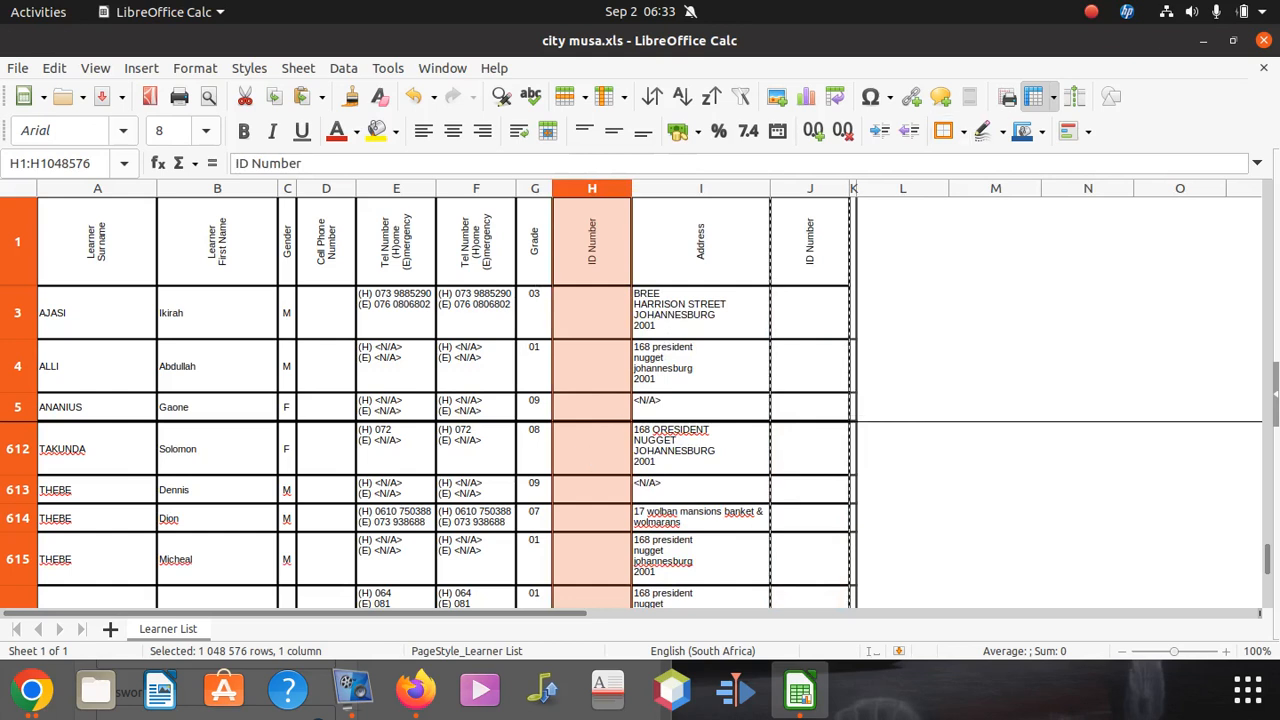
Delete the original ID Number column J after the Address column.
left_click(415, 690)
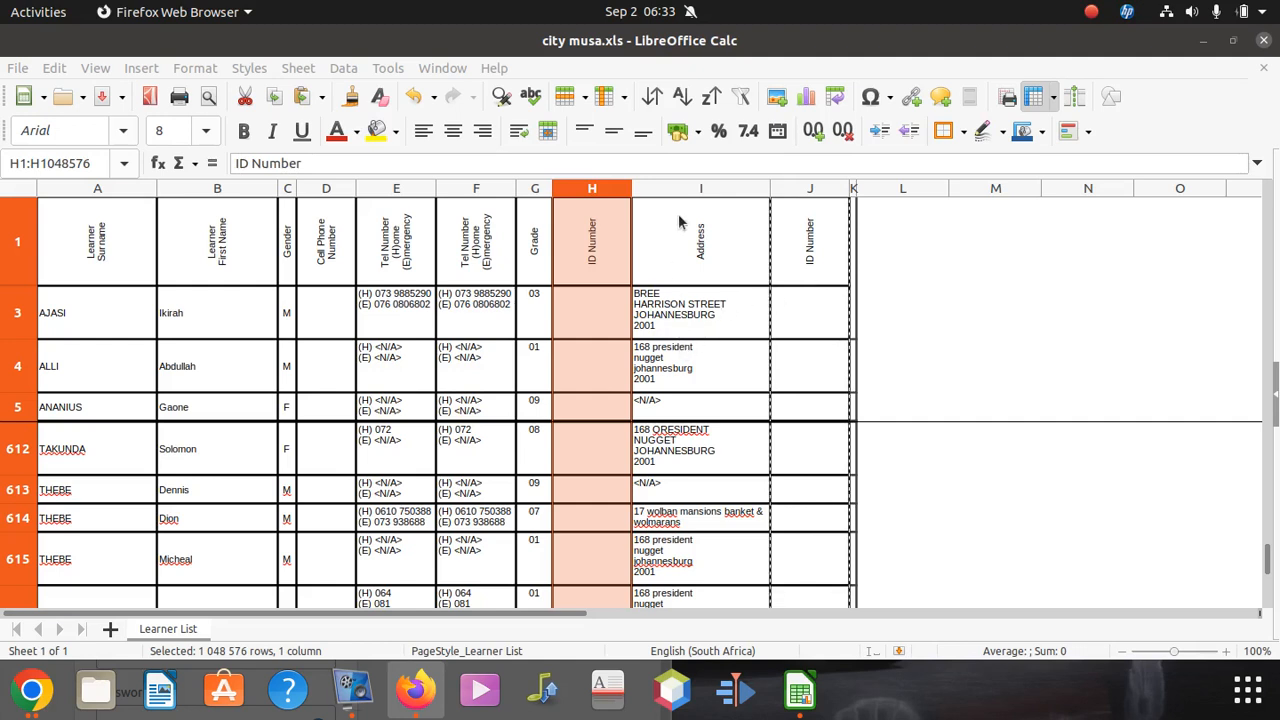
left_click(815, 252)
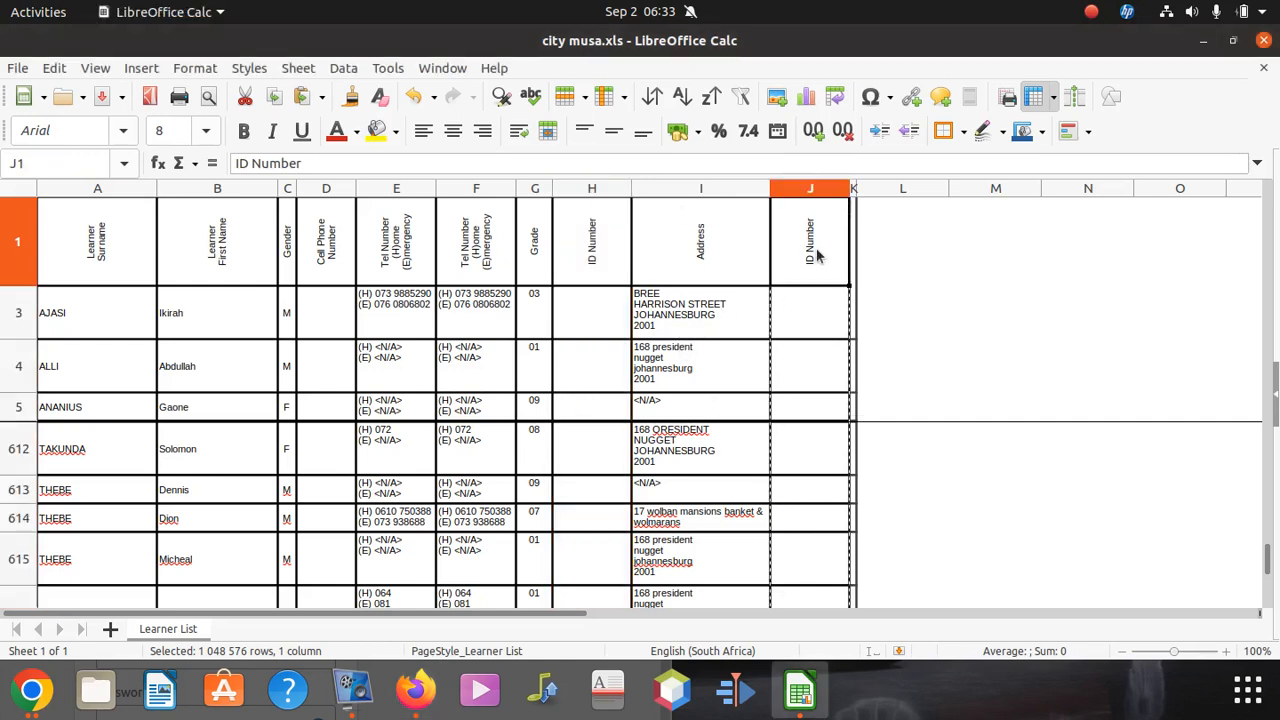
left_click(806, 189)
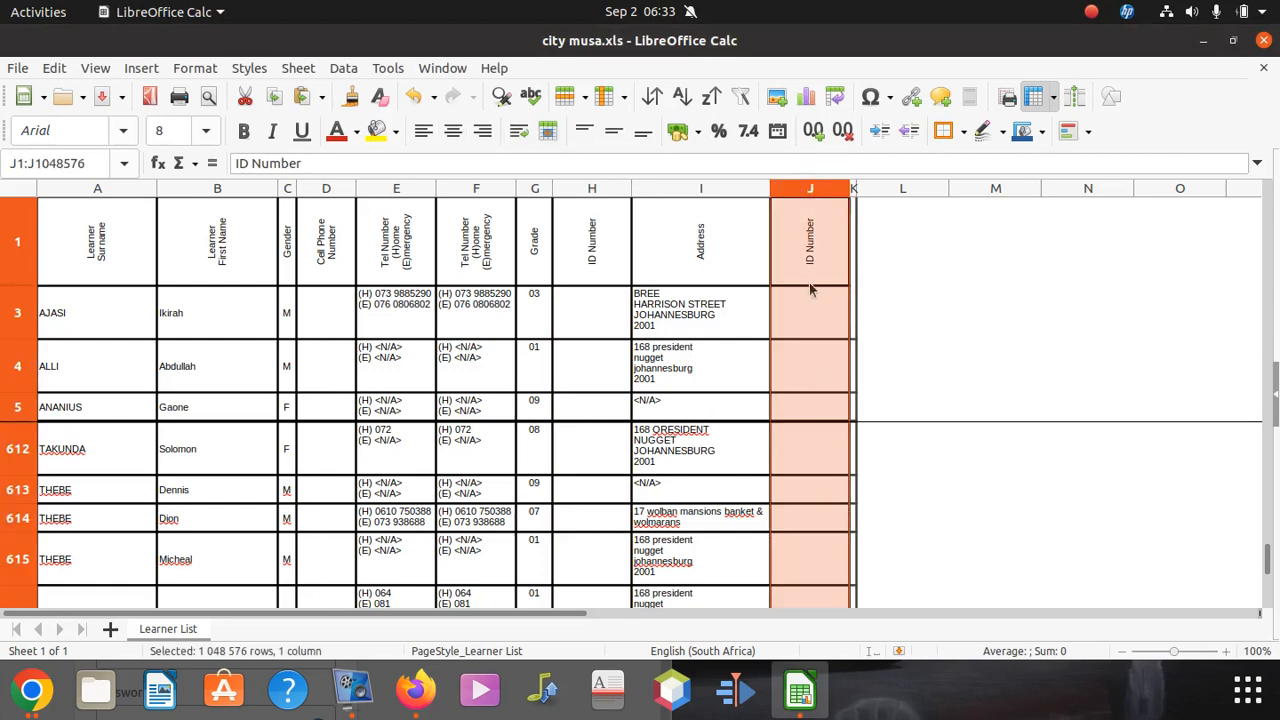
right_click(810, 190)
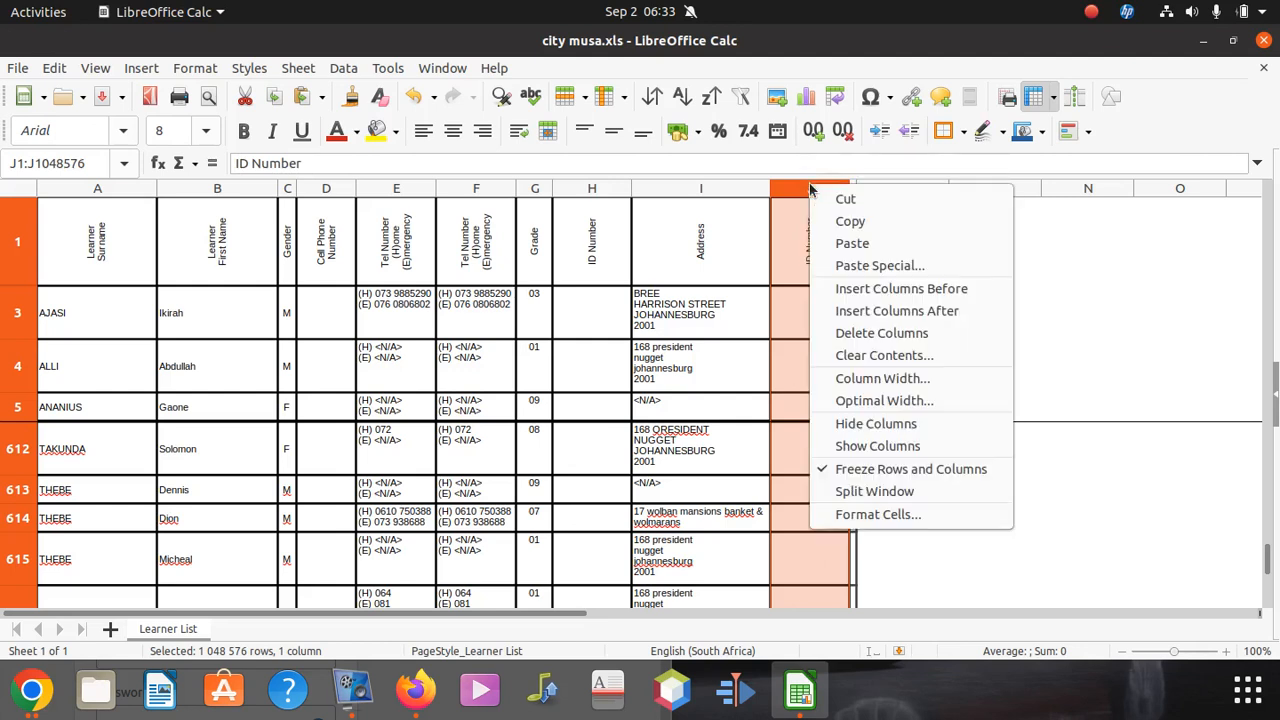
left_click(908, 336)
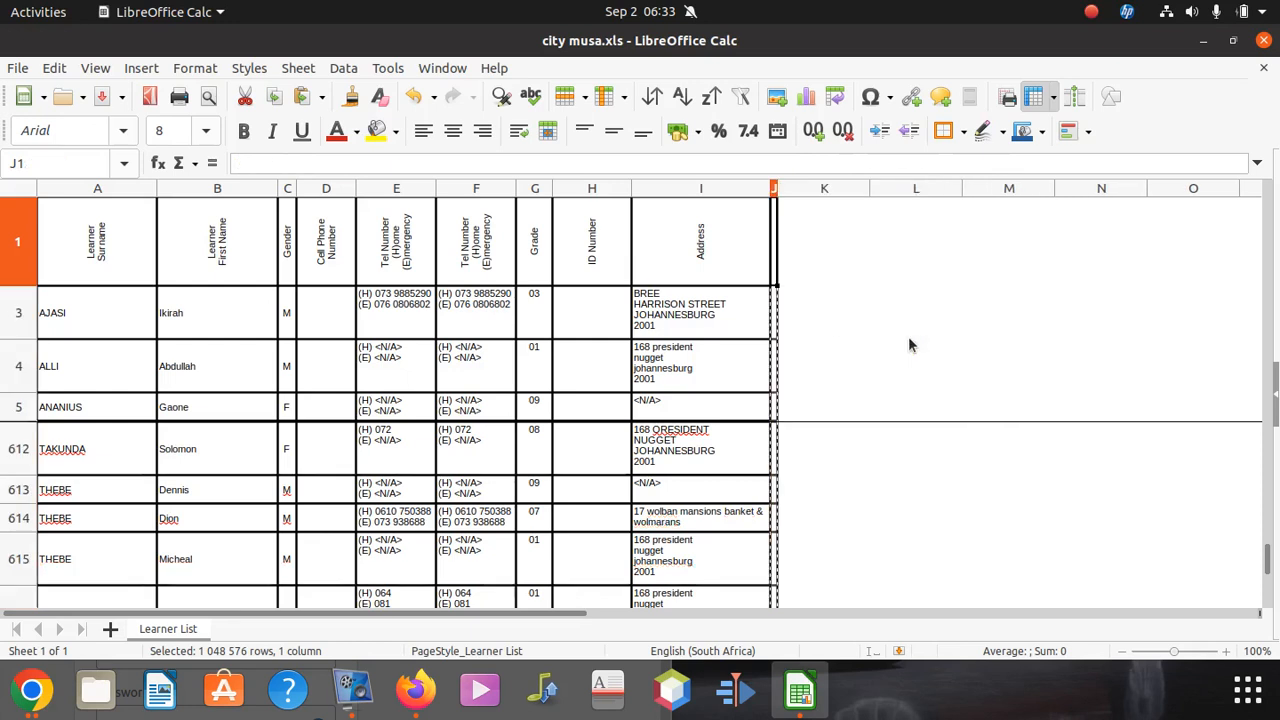
Delete the narrow empty column J beside the Address column.
left_click(774, 190)
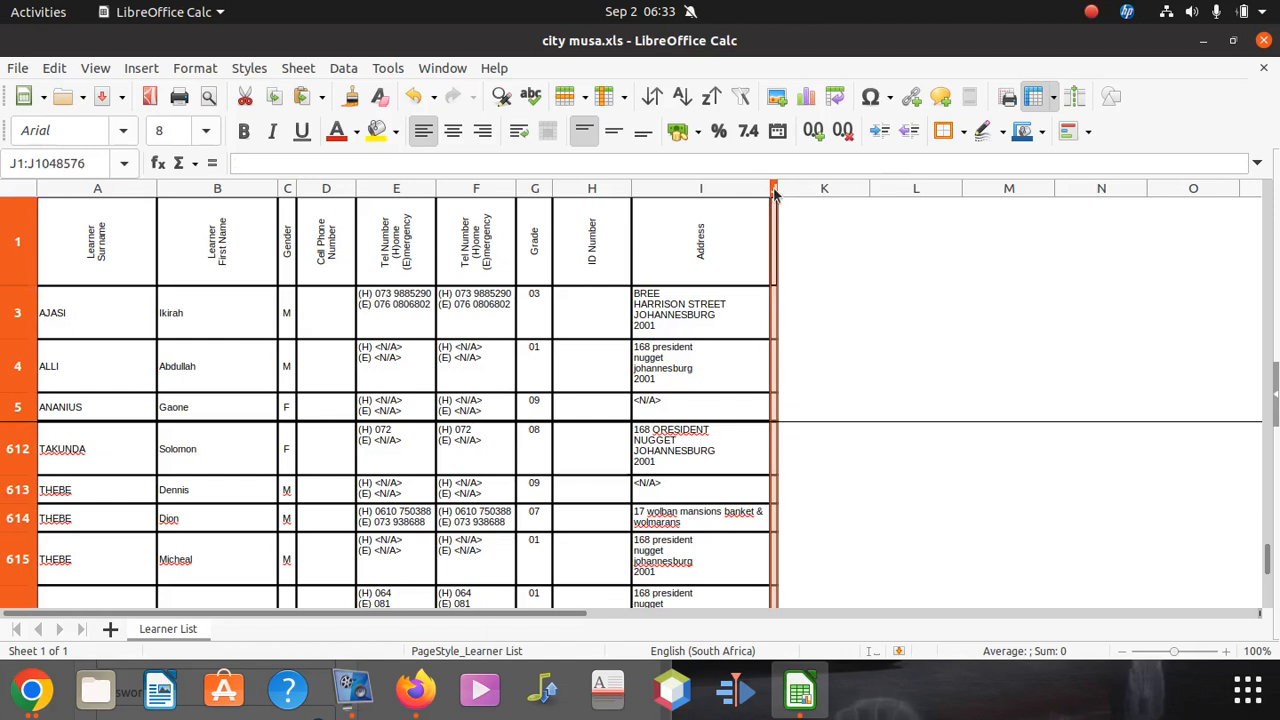
right_click(774, 196)
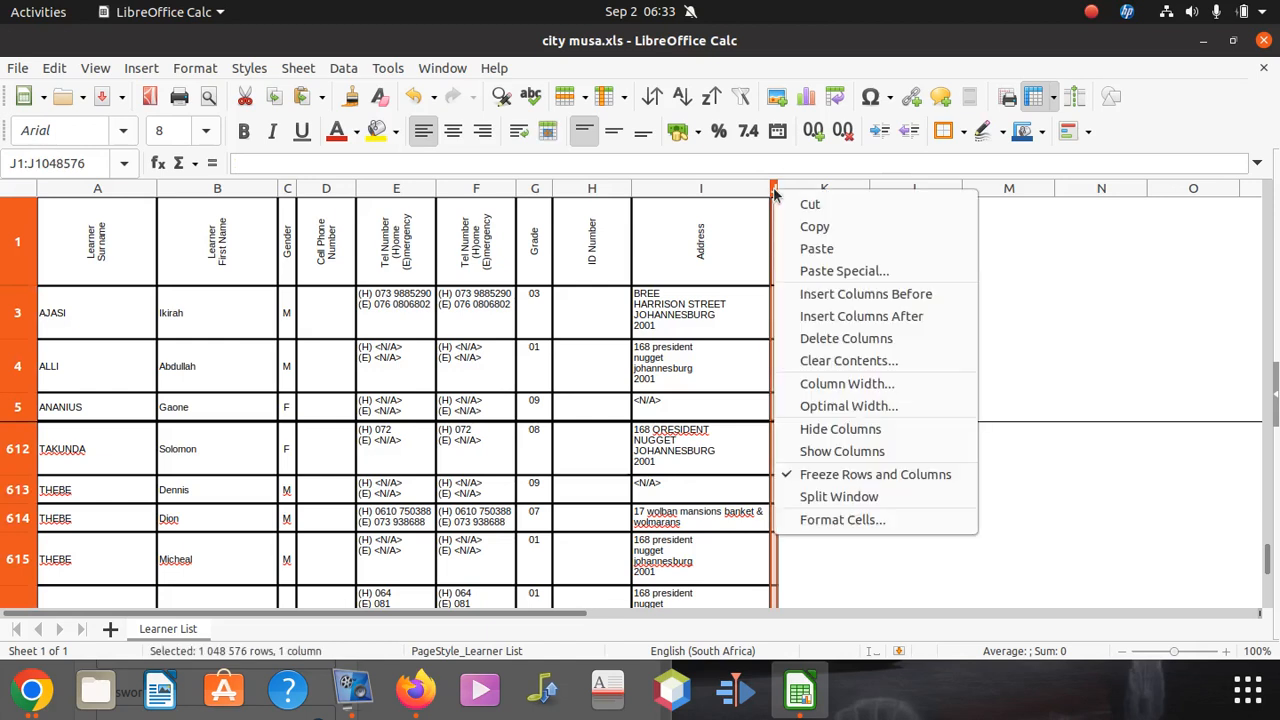
left_click(873, 340)
key("Right")
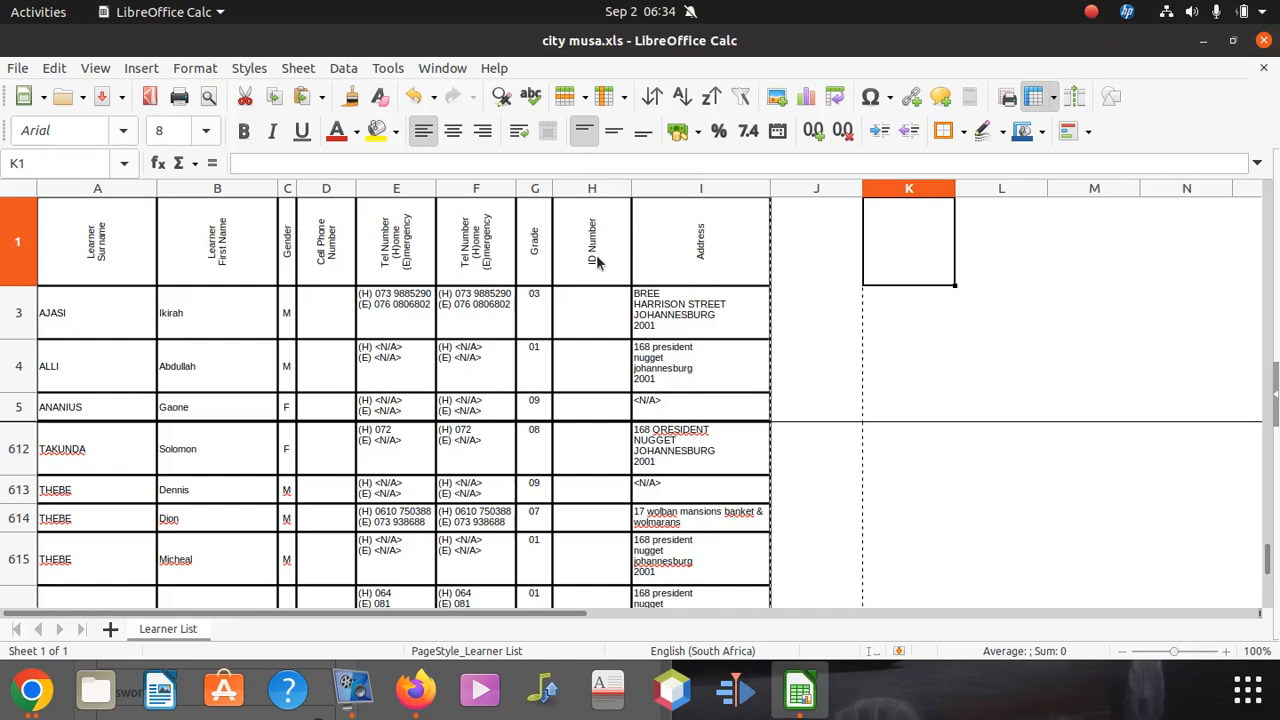
Delete header row 1 containing the column titles from the learner list.
left_click(18, 242)
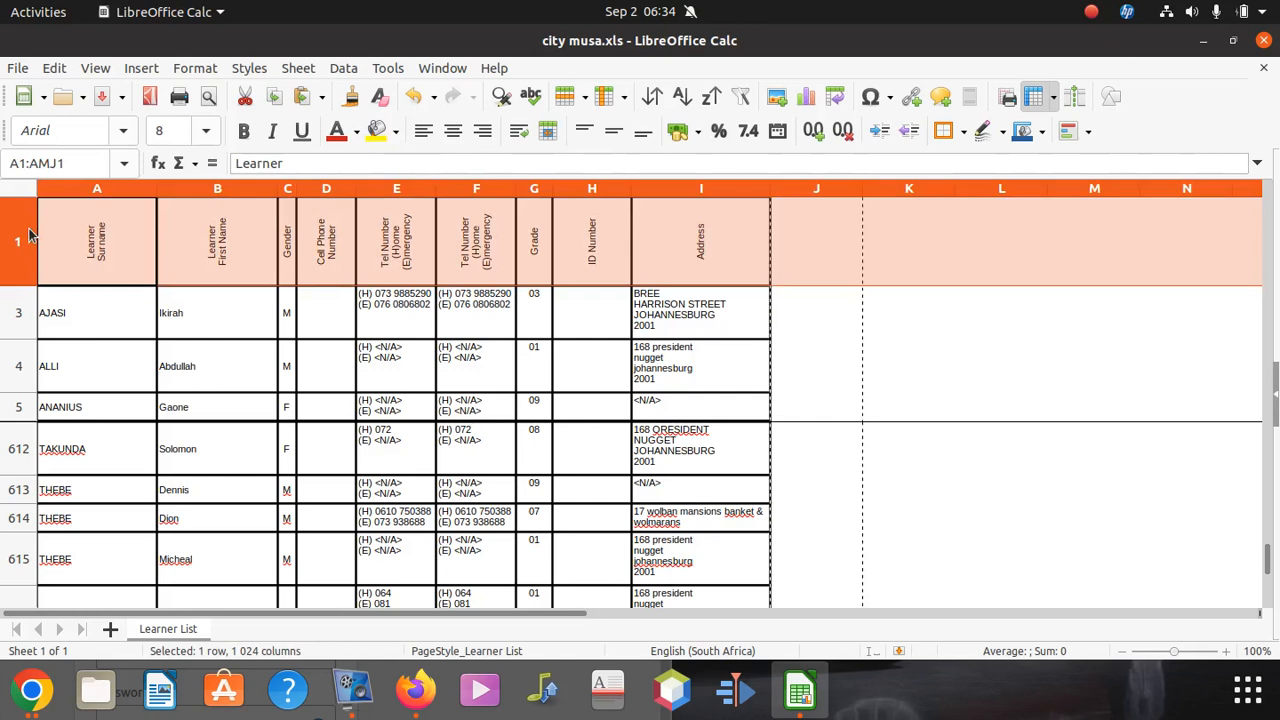
right_click(30, 234)
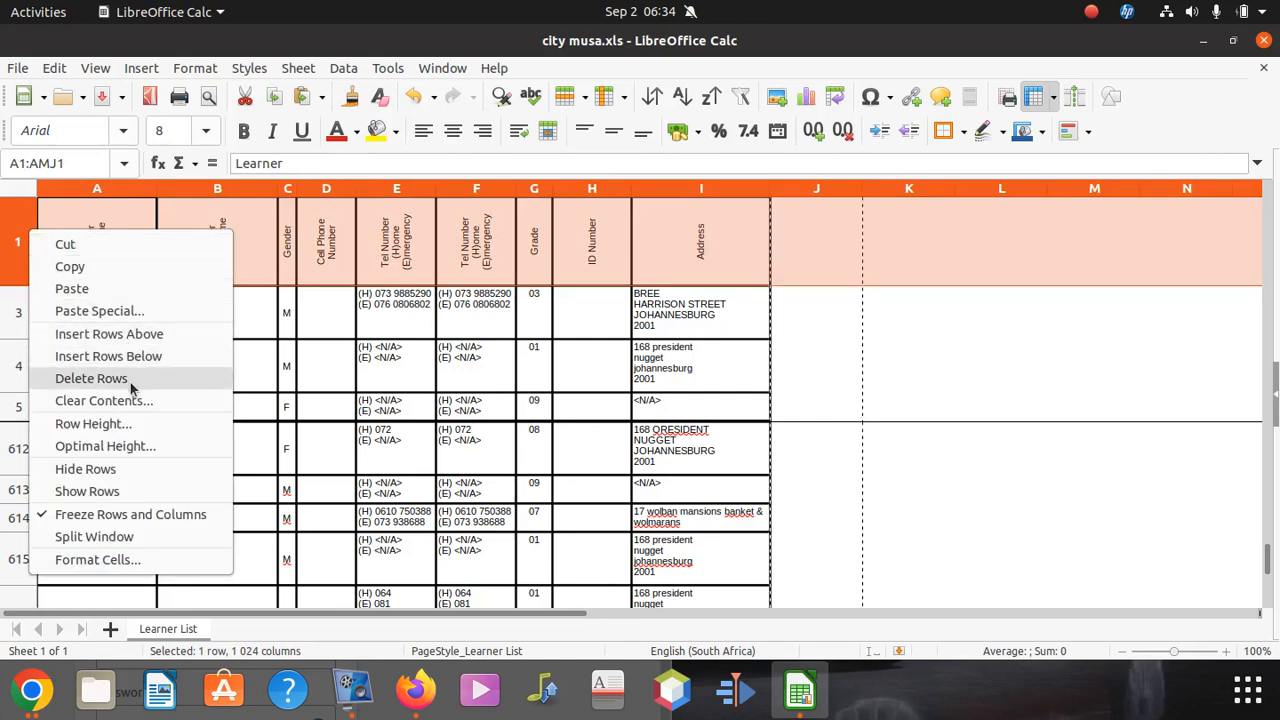
left_click(91, 379)
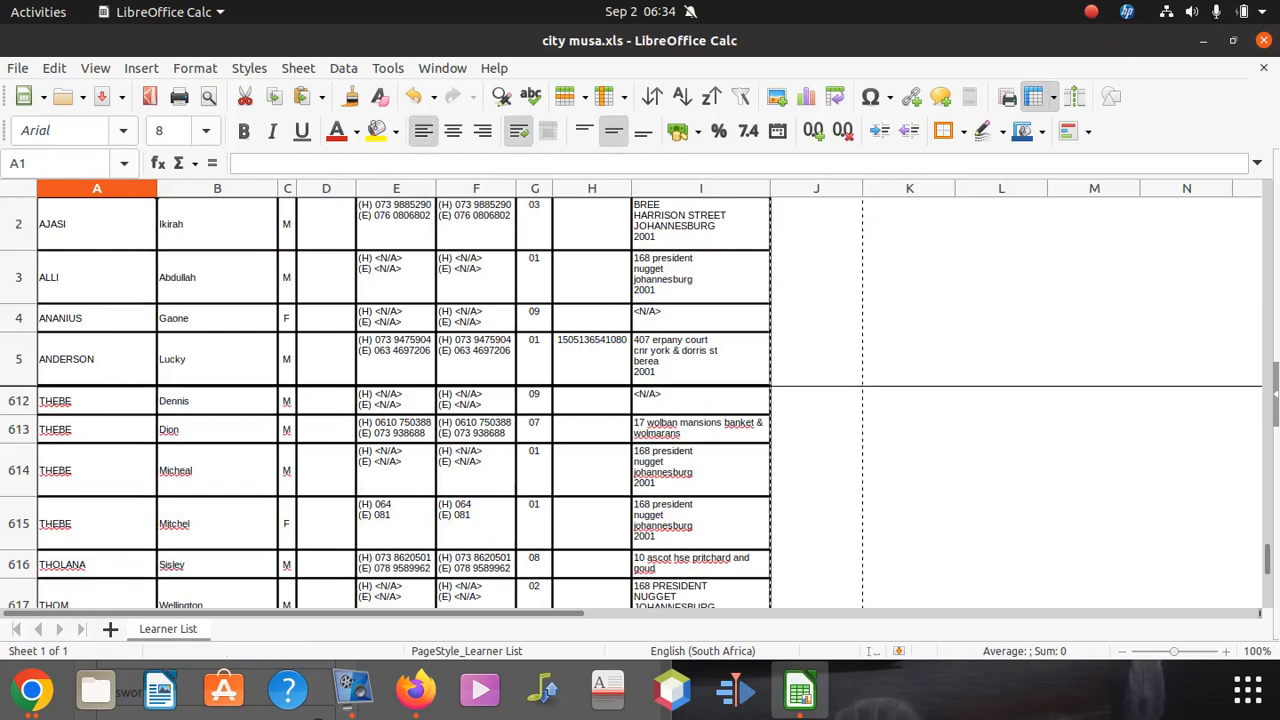
Save the workbook, keeping the Excel 97–2003 format.
left_click(415, 690)
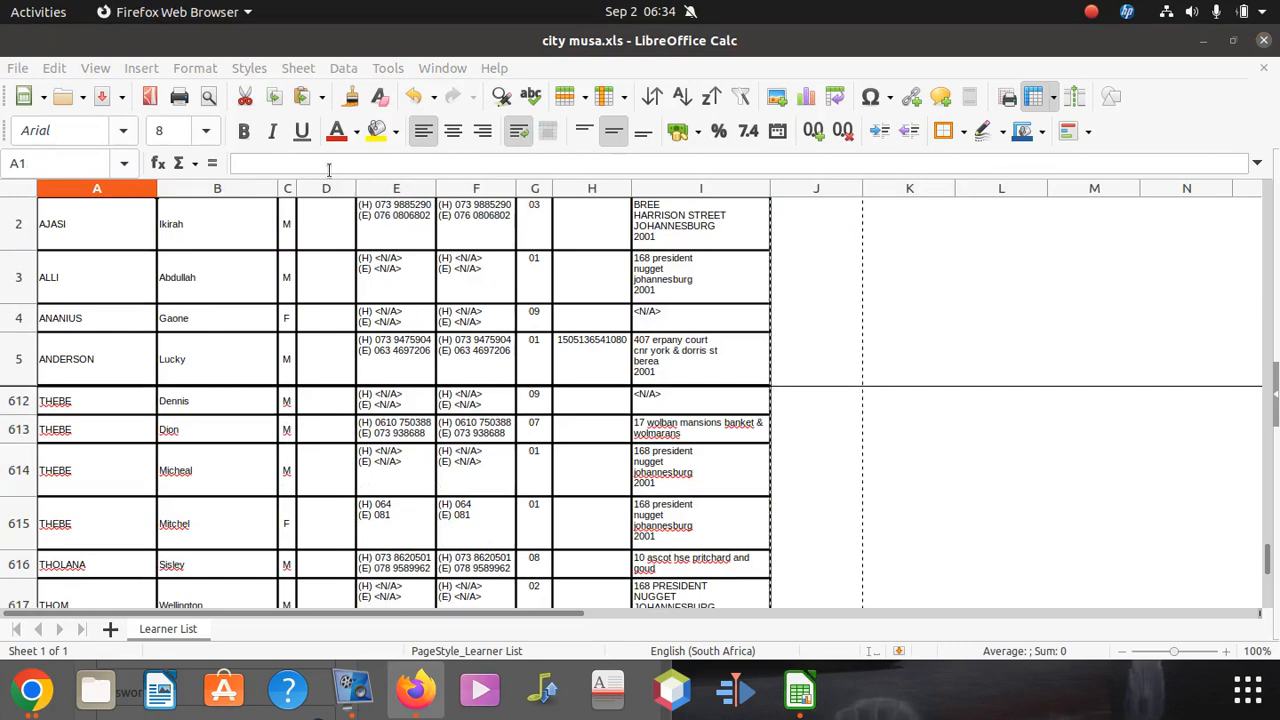
left_click(16, 68)
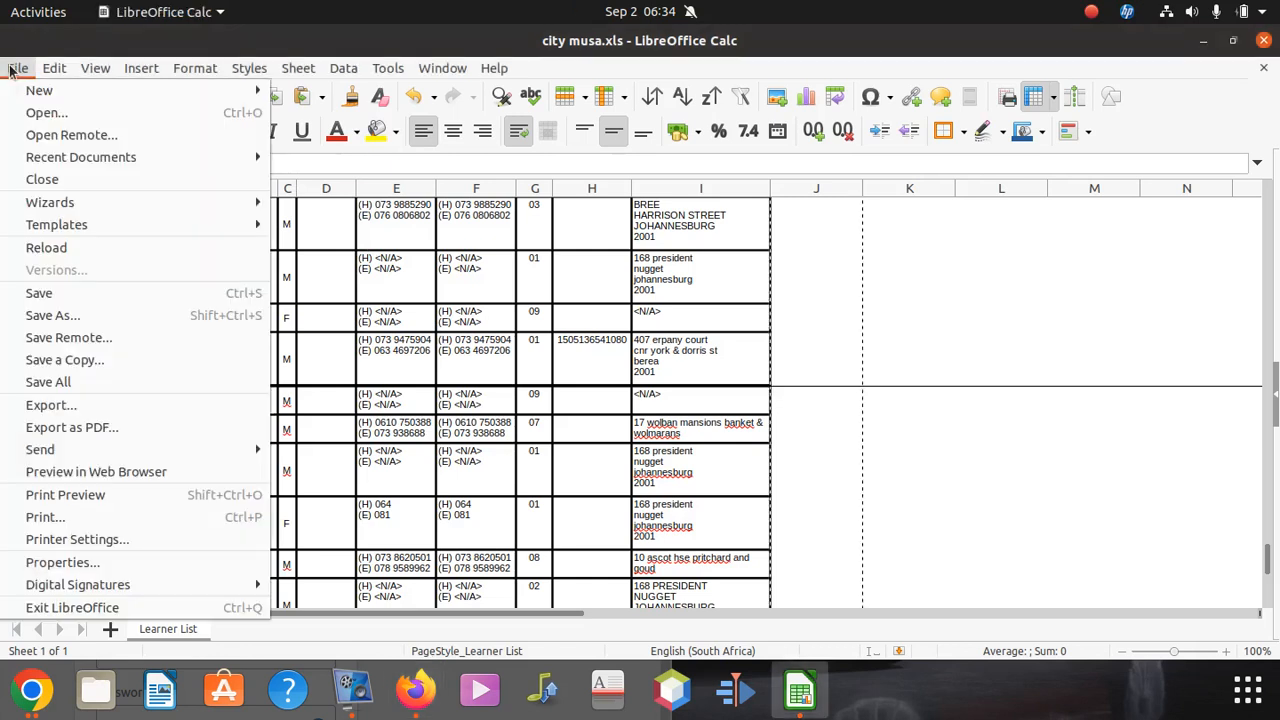
left_click(116, 303)
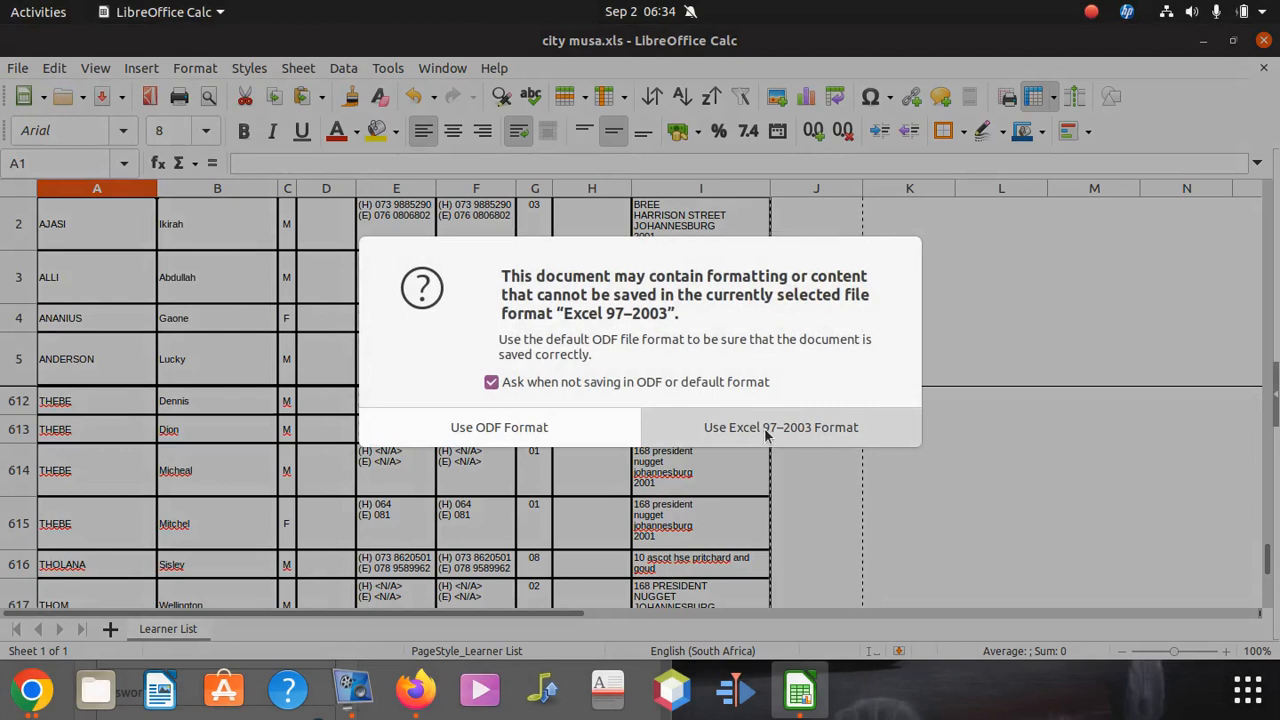
left_click(767, 430)
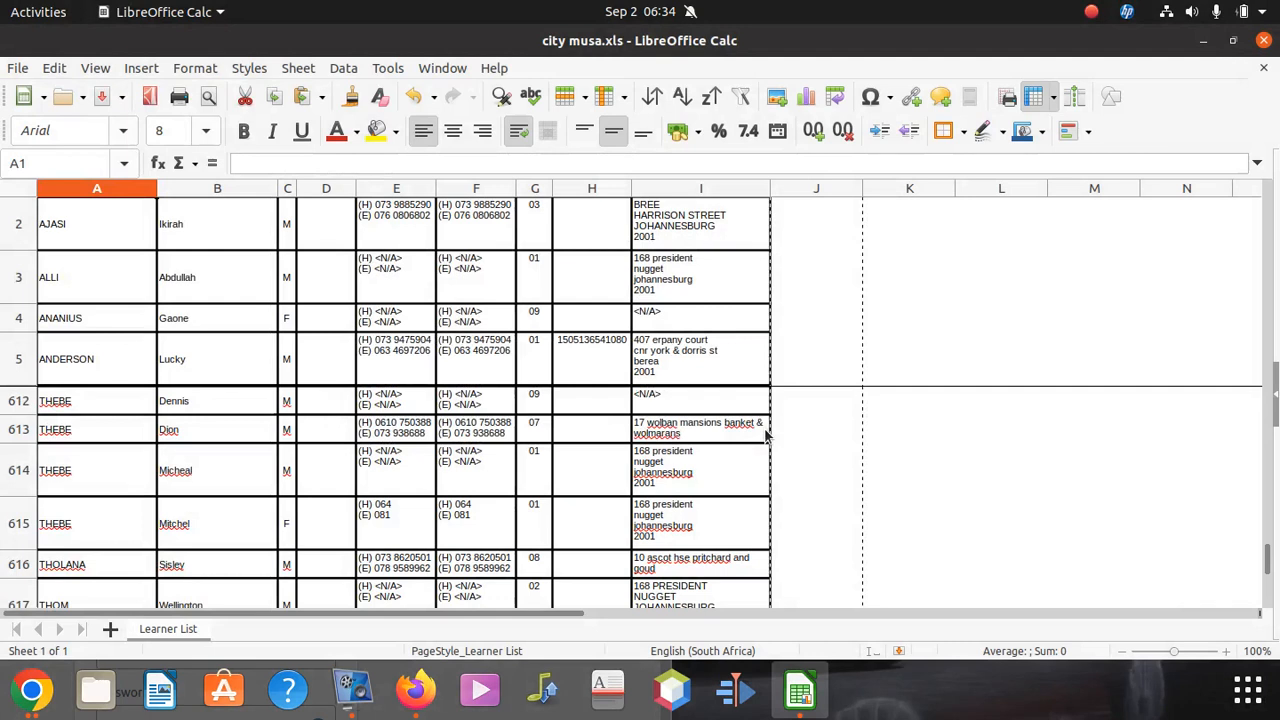
left_click(15, 67)
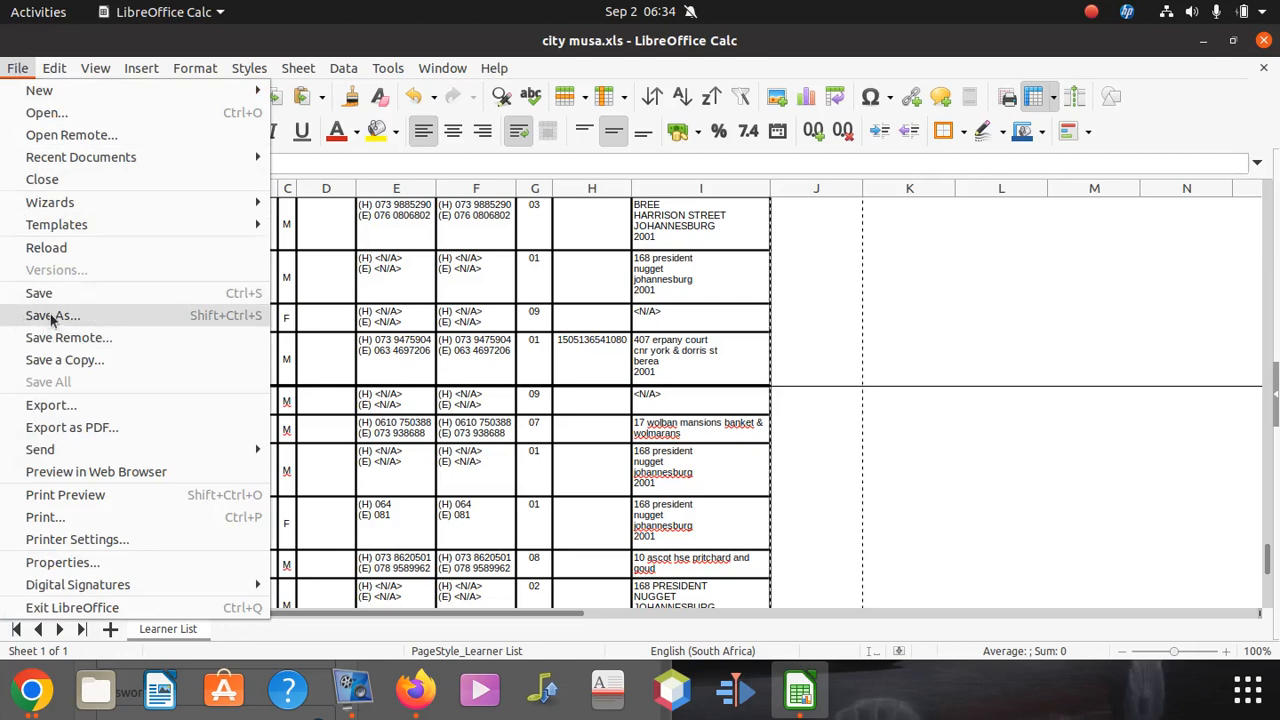
left_click(97, 408)
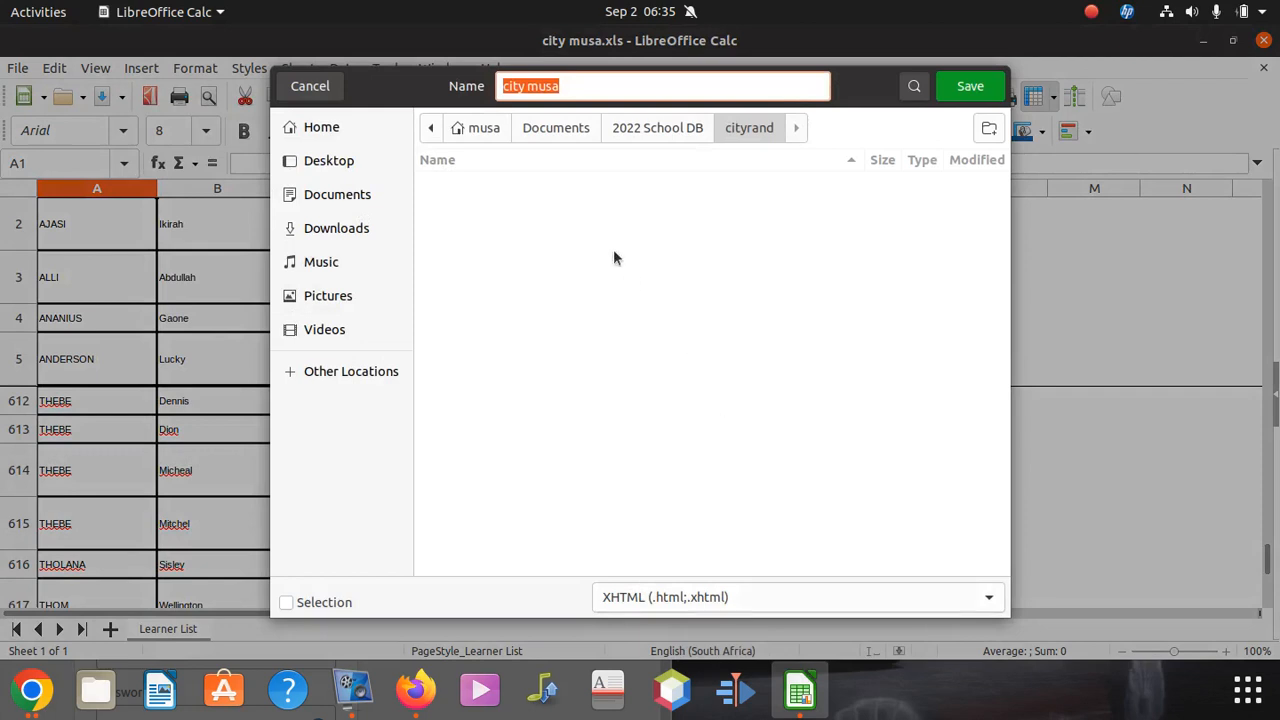
double_click(537, 87)
triple_click(537, 87)
key("BackSpace")
type("csv")
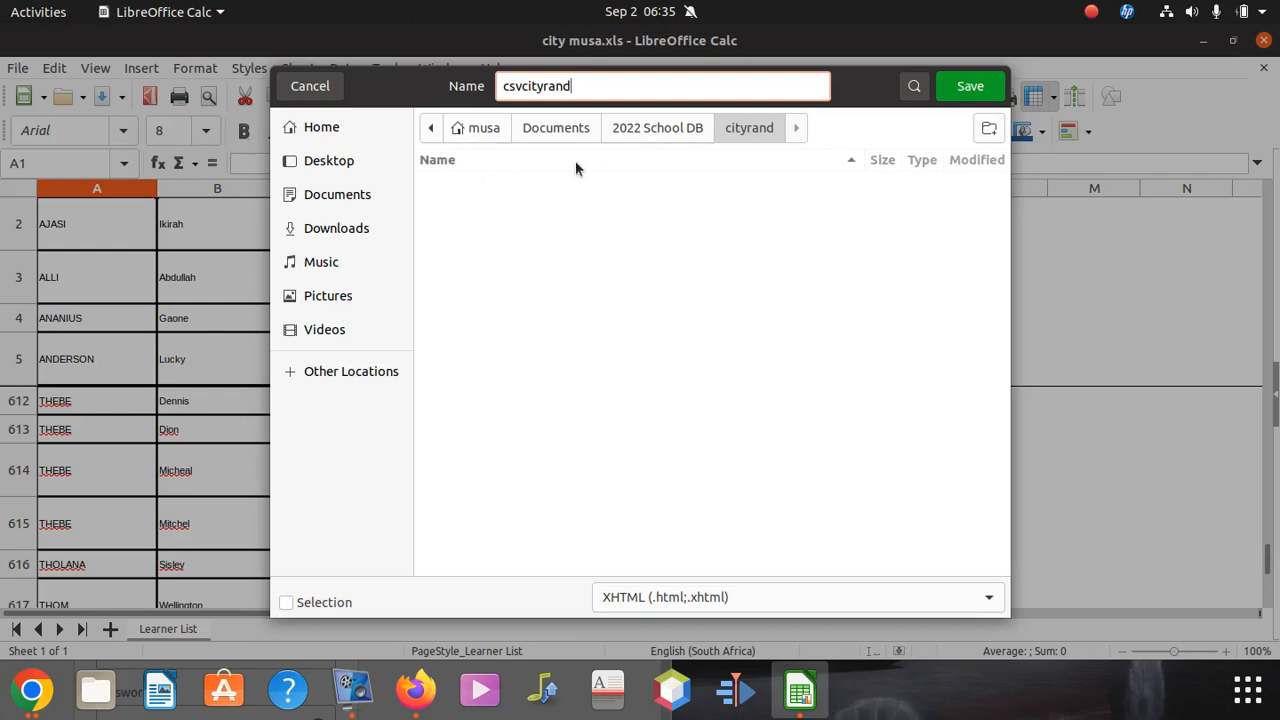
left_click(780, 594)
scroll(751, 570, "down", 3)
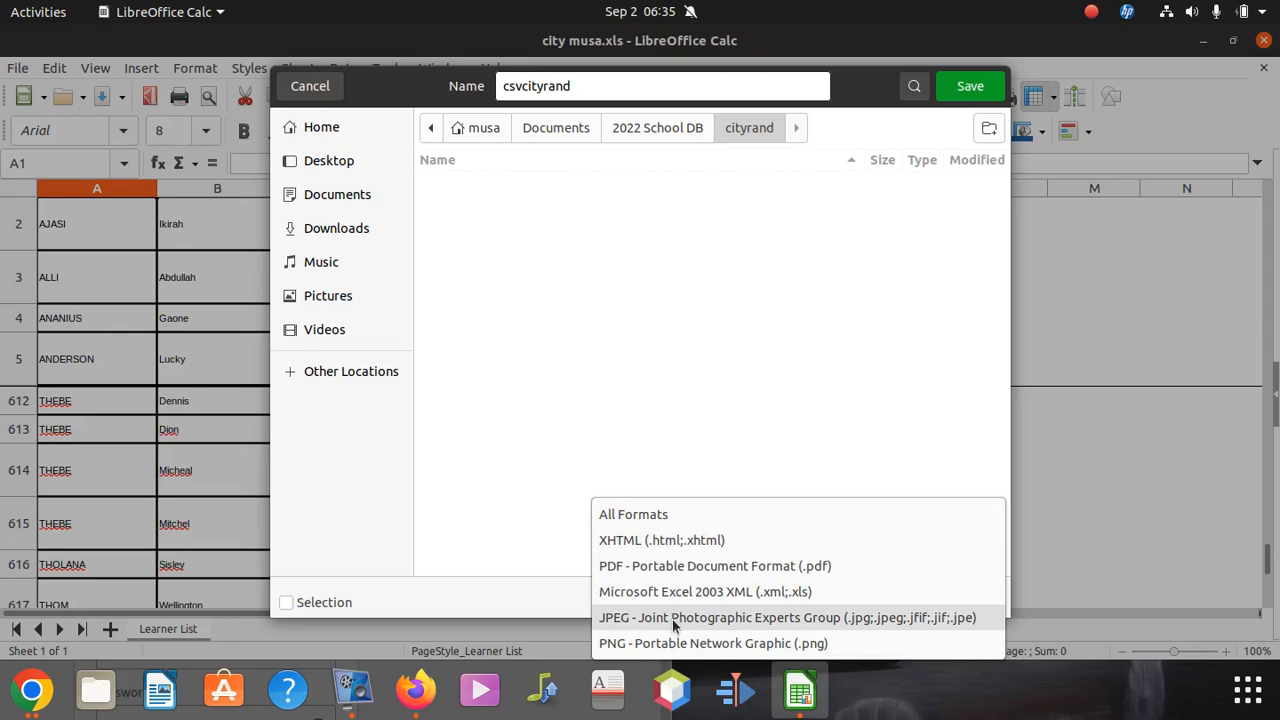
left_click(762, 381)
left_click(322, 96)
Start saving the learner list under a new format, choosing Text CSV (.csv) as the file type.
left_click(17, 68)
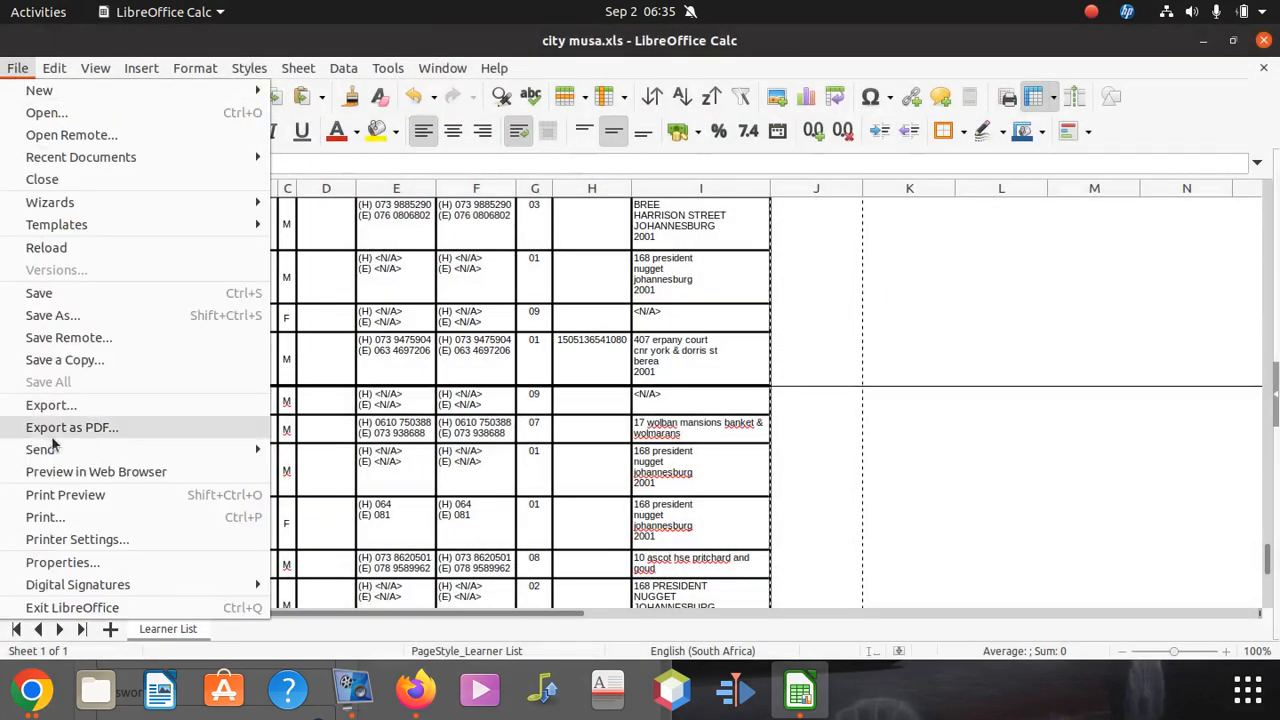
left_click(72, 323)
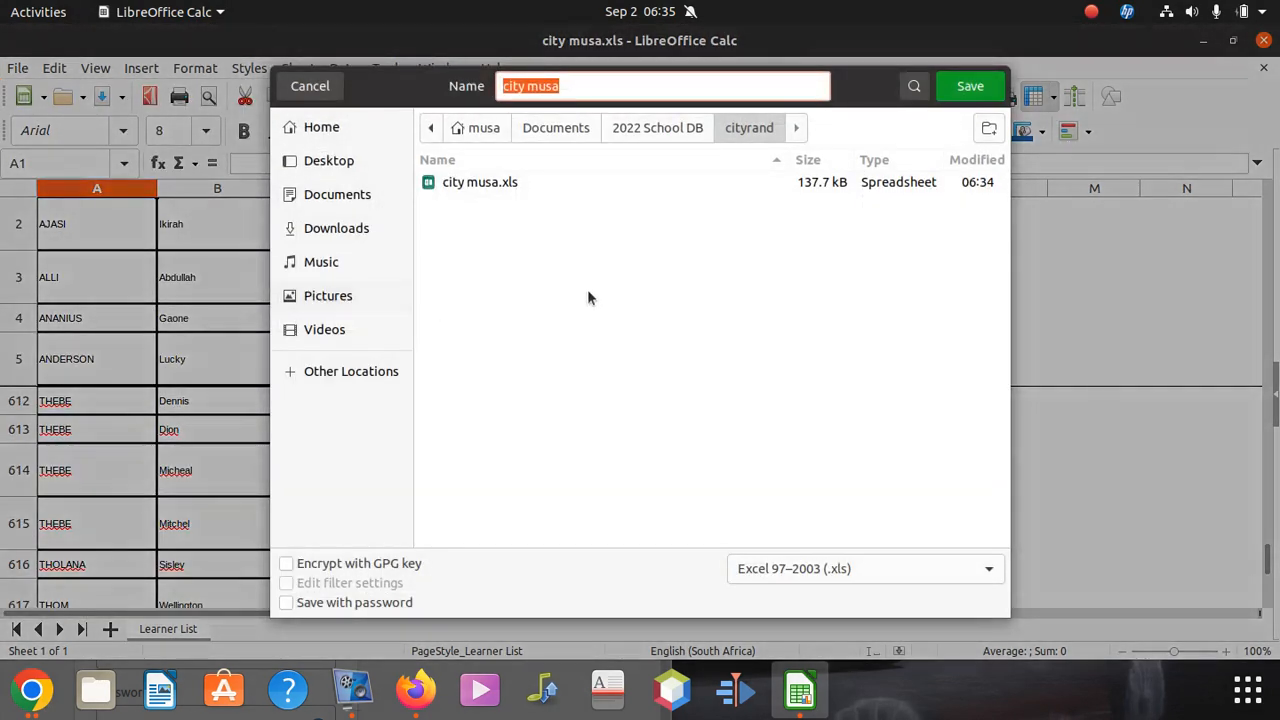
left_click(853, 567)
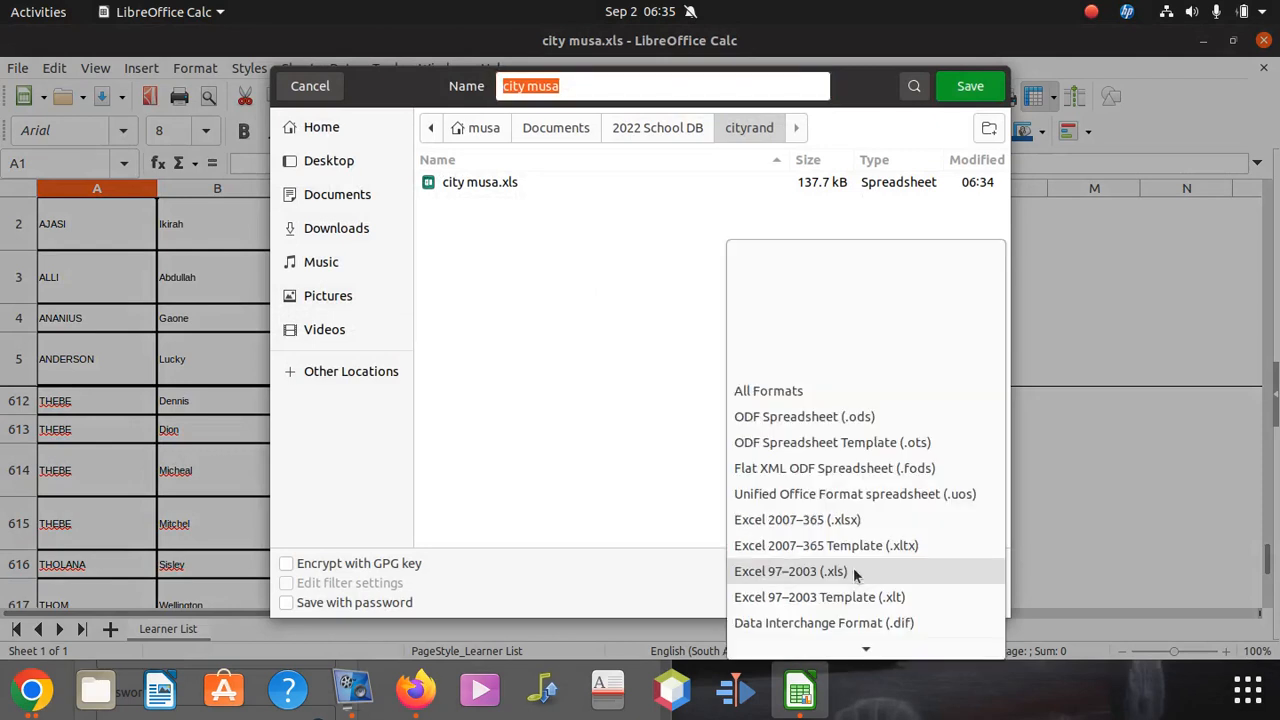
scroll(844, 490, "down", 3)
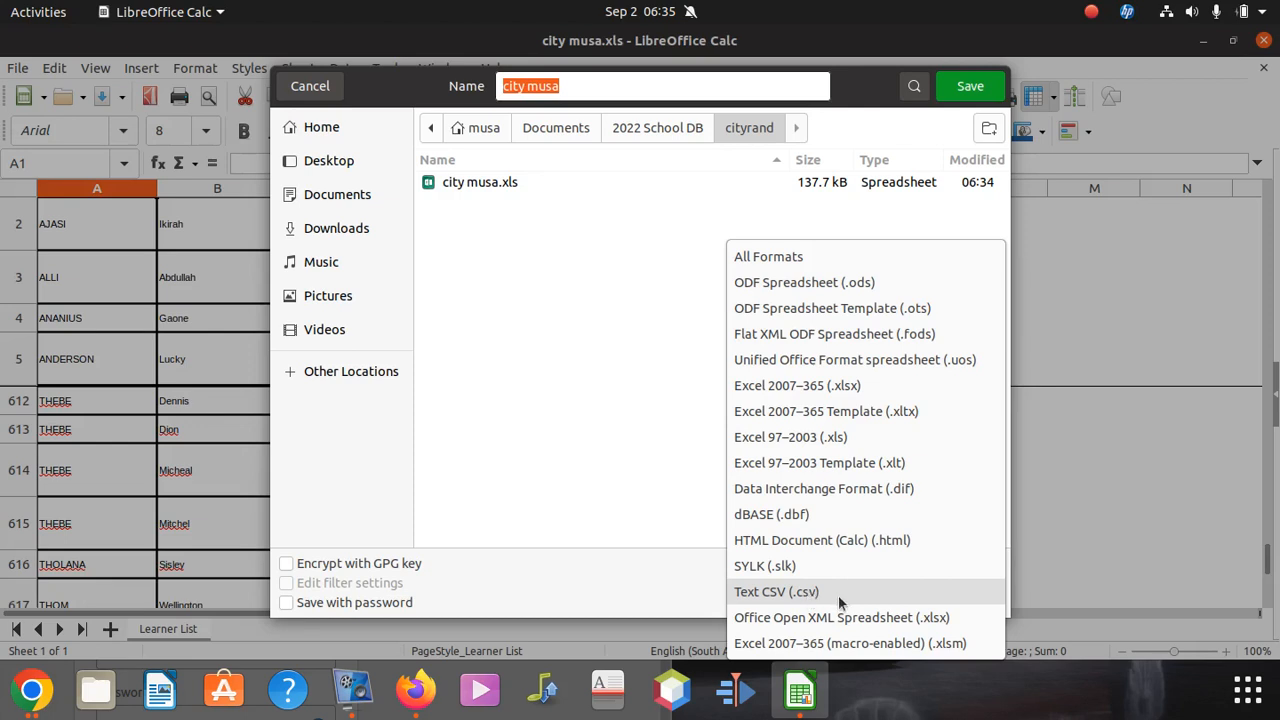
left_click(787, 592)
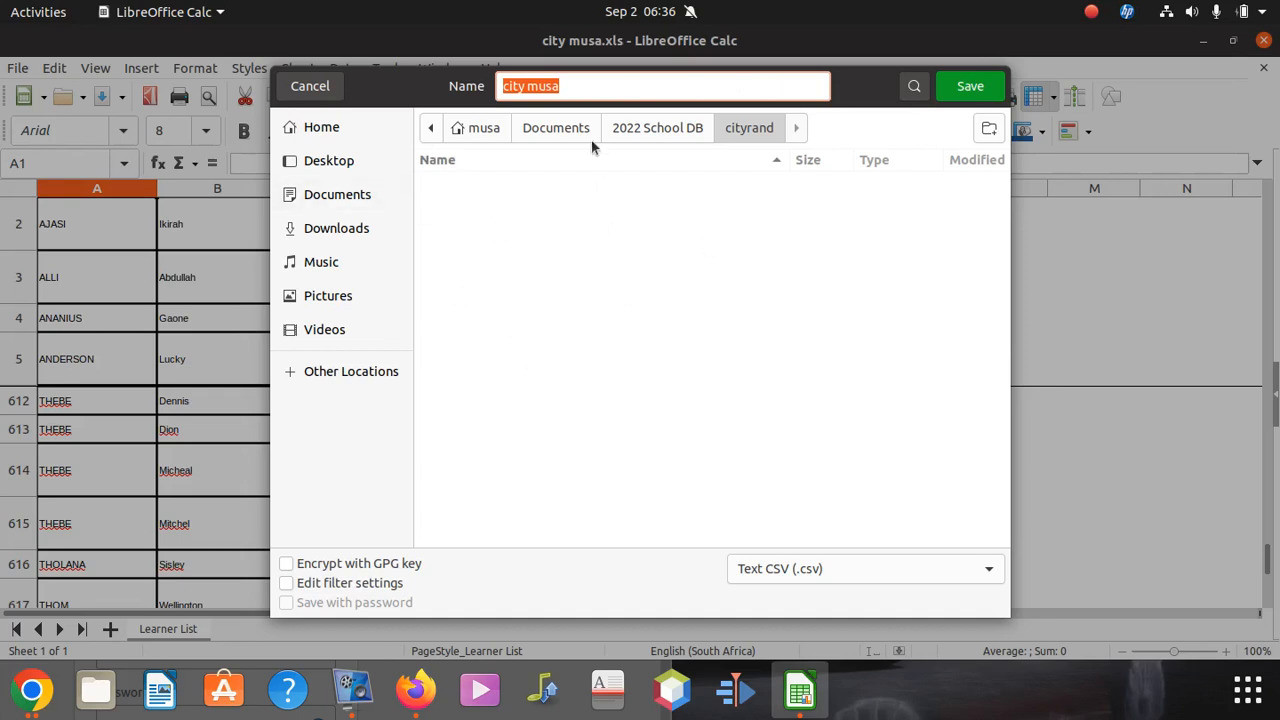
Save the file as "csv city rand" in the cityrand folder, keeping the Text CSV format with UTF-8 and comma-delimited fields.
triple_click(566, 86)
key("BackSpace")
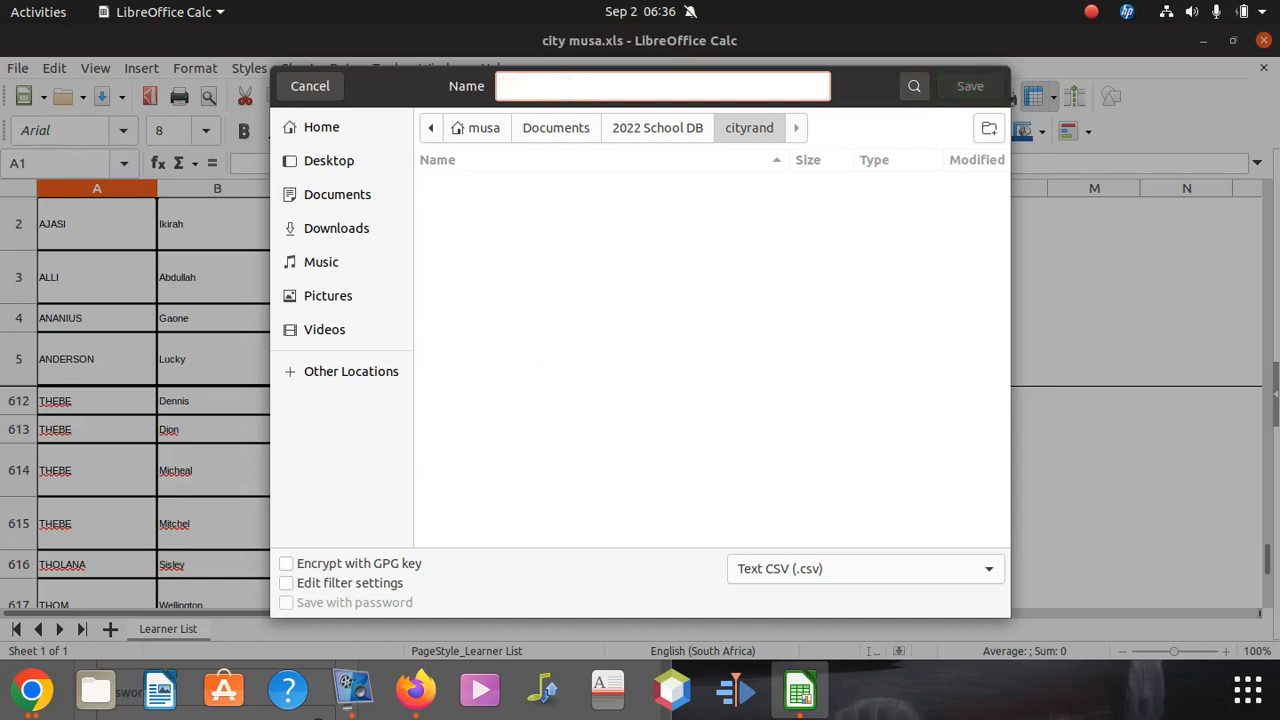
type("csv cit")
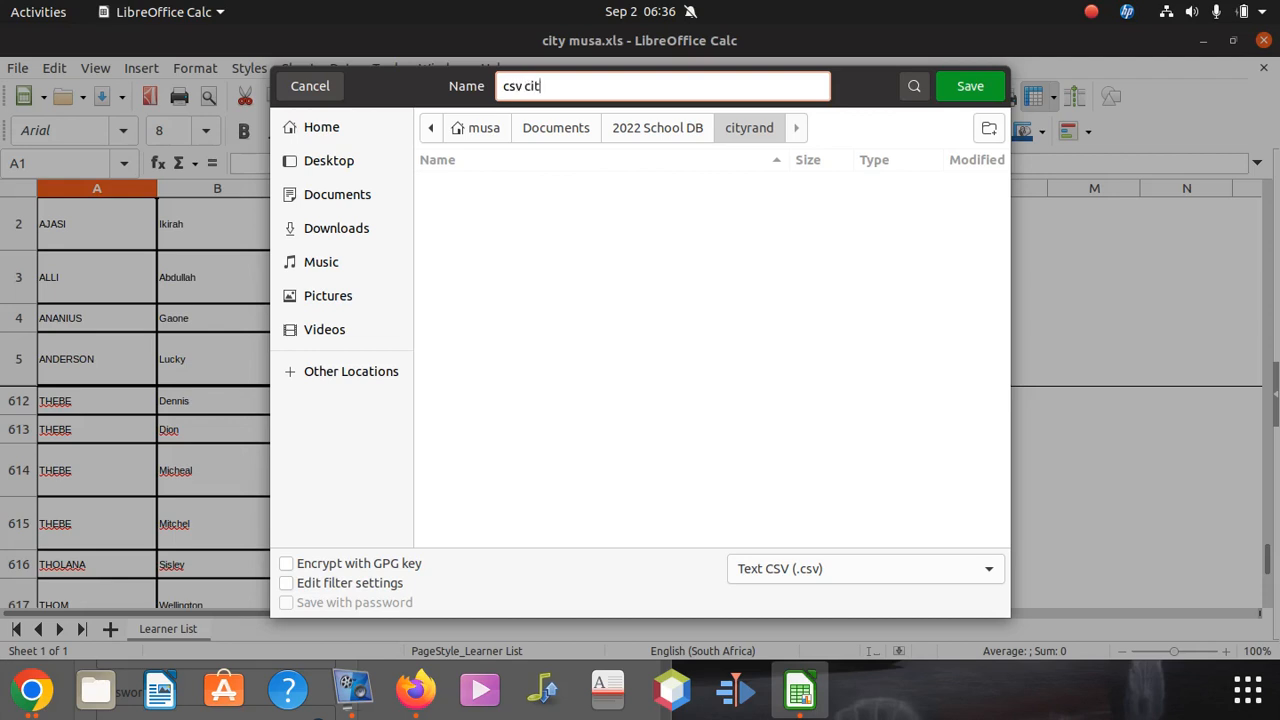
type("y rands")
key("BackSpace")
key("BackSpace")
key("BackSpace")
left_click(965, 88)
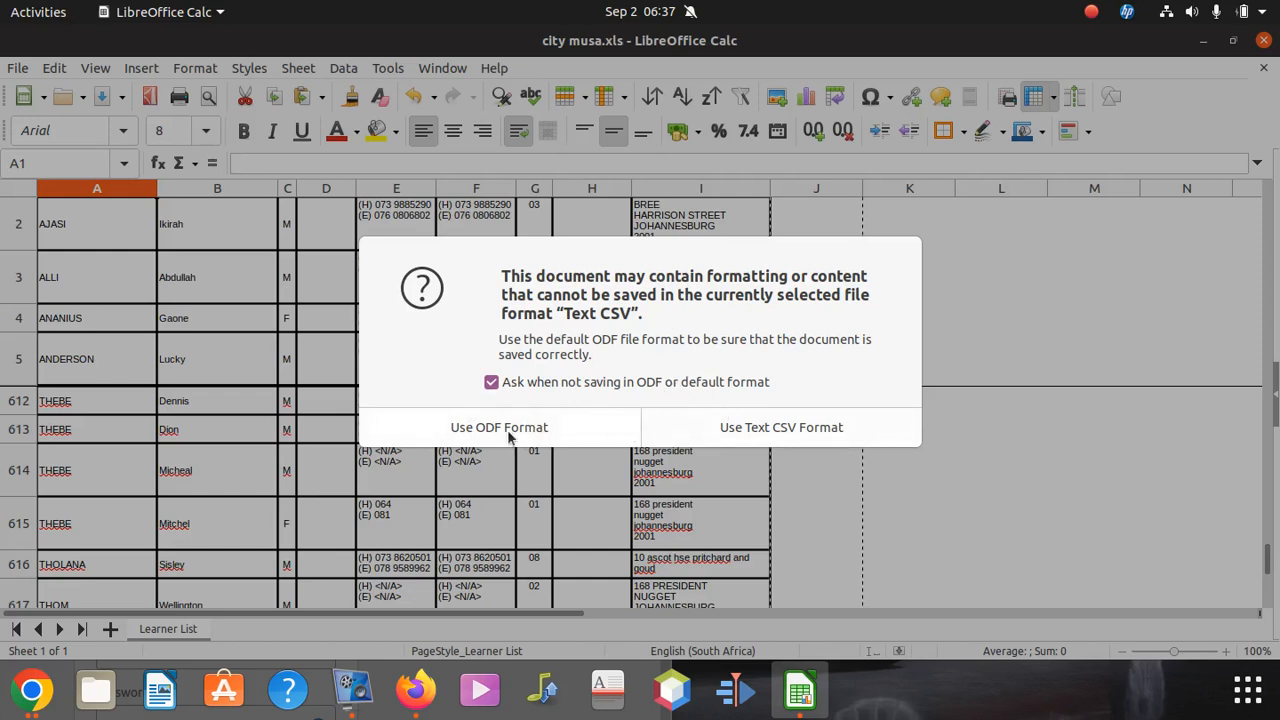
left_click(764, 430)
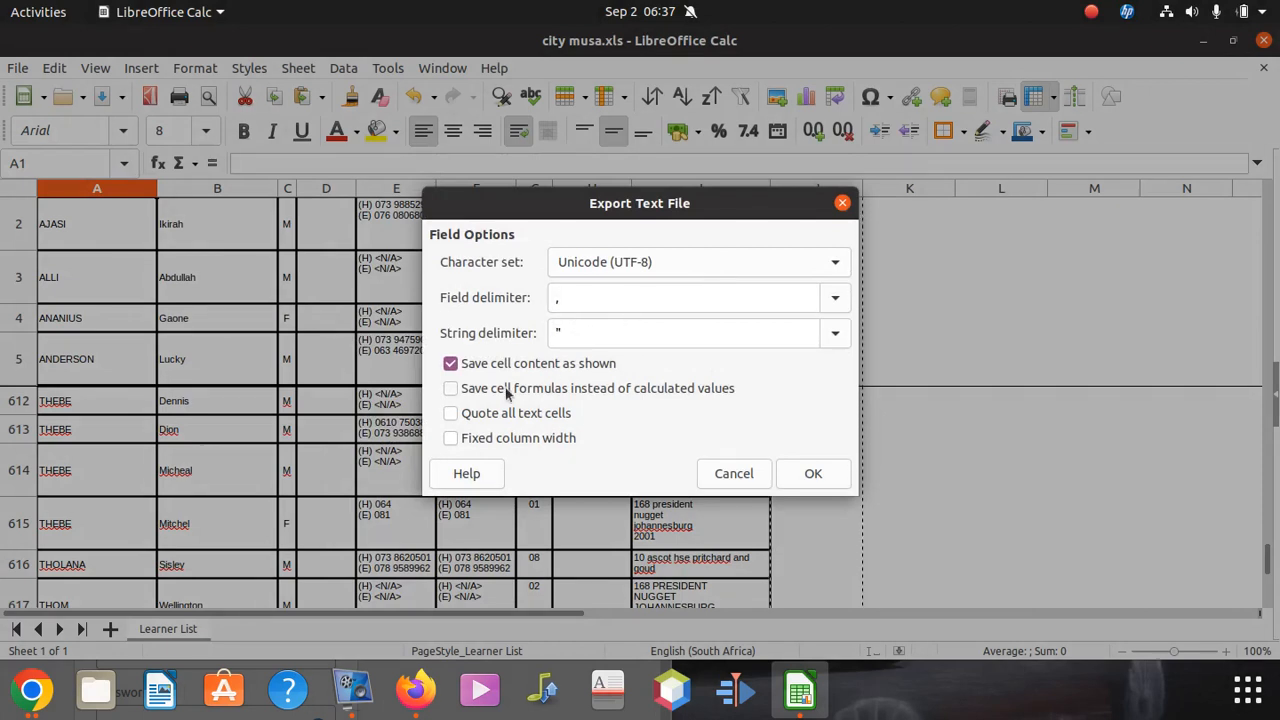
left_click(816, 474)
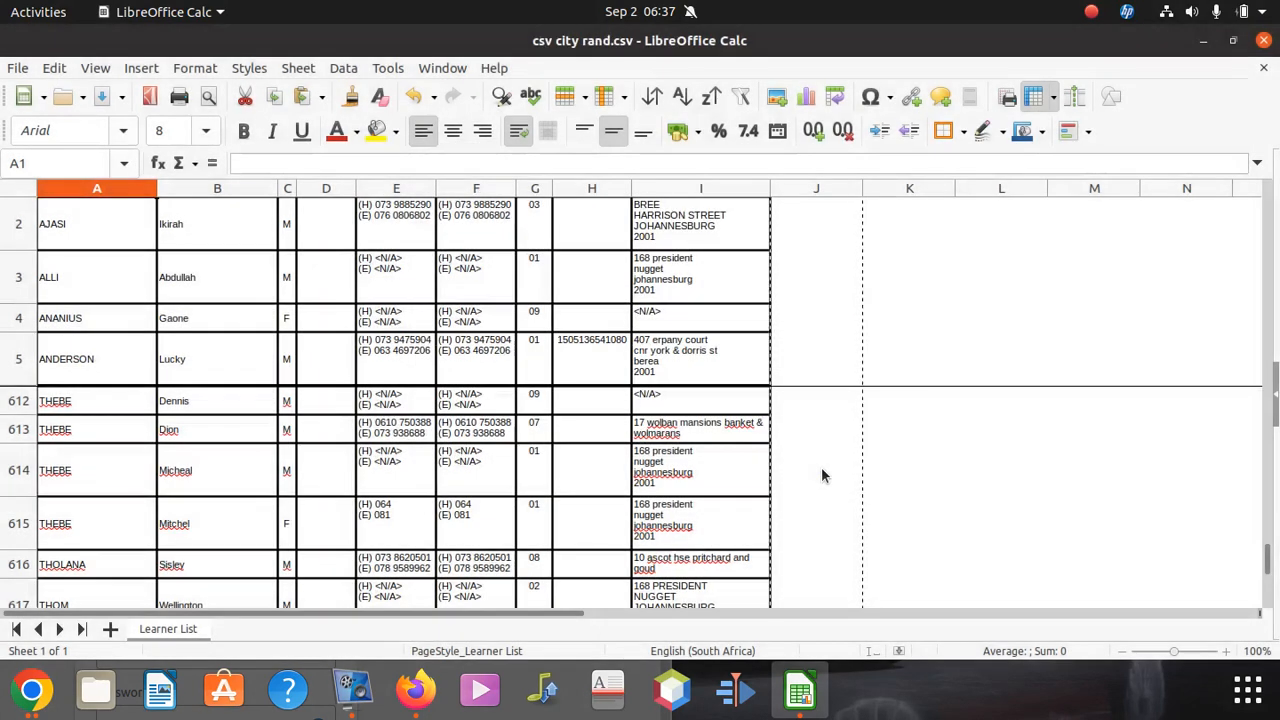
Switch to the Files app and open the cityrand folder inside Documents/2022 School DB.
left_click(96, 690)
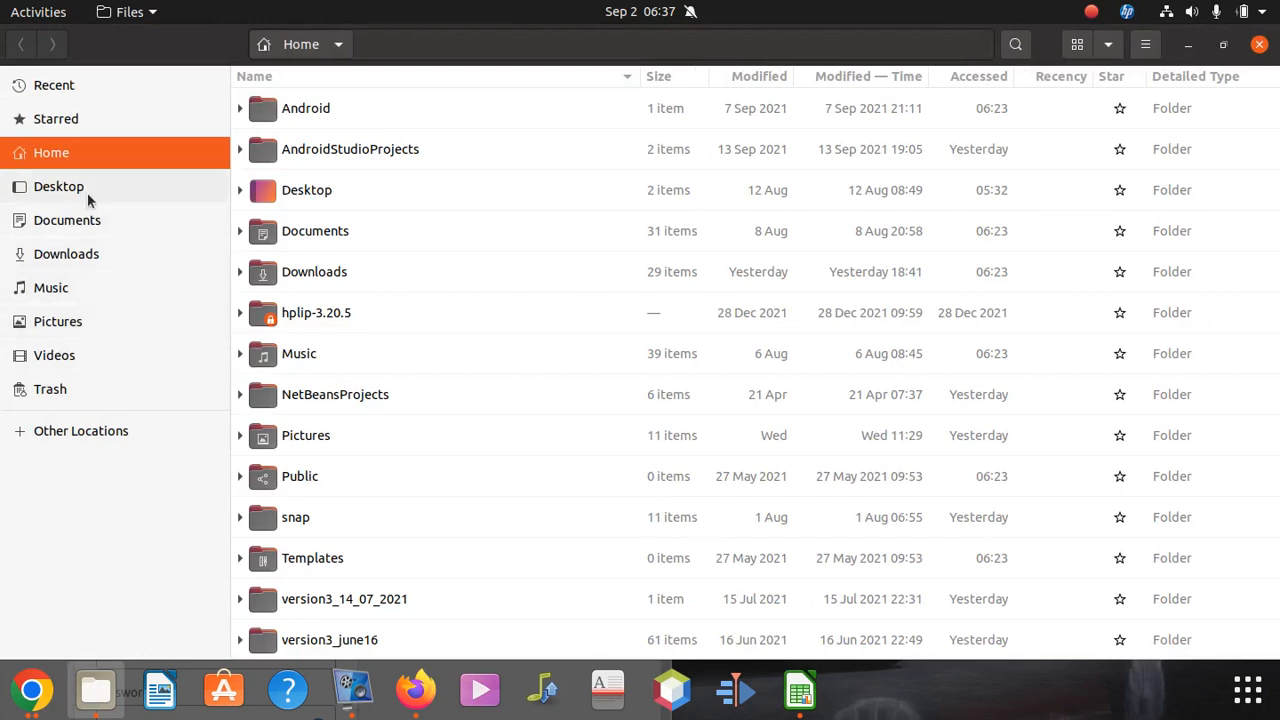
double_click(284, 232)
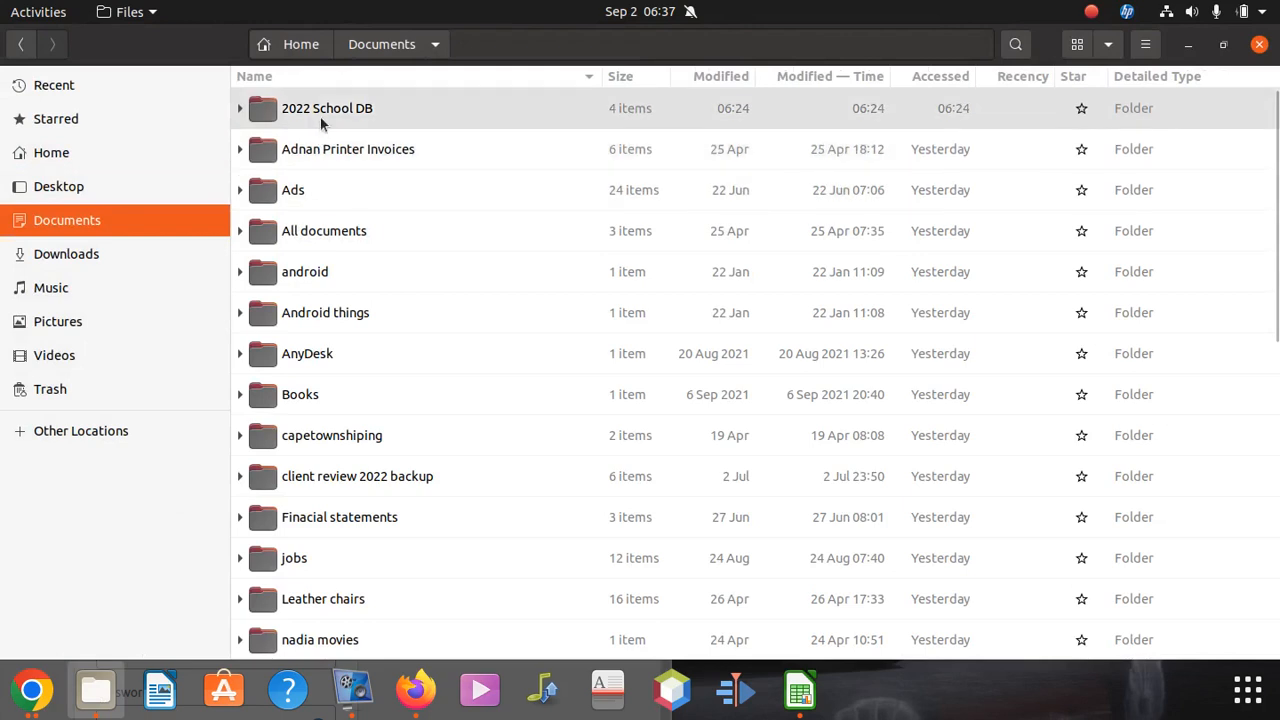
double_click(320, 115)
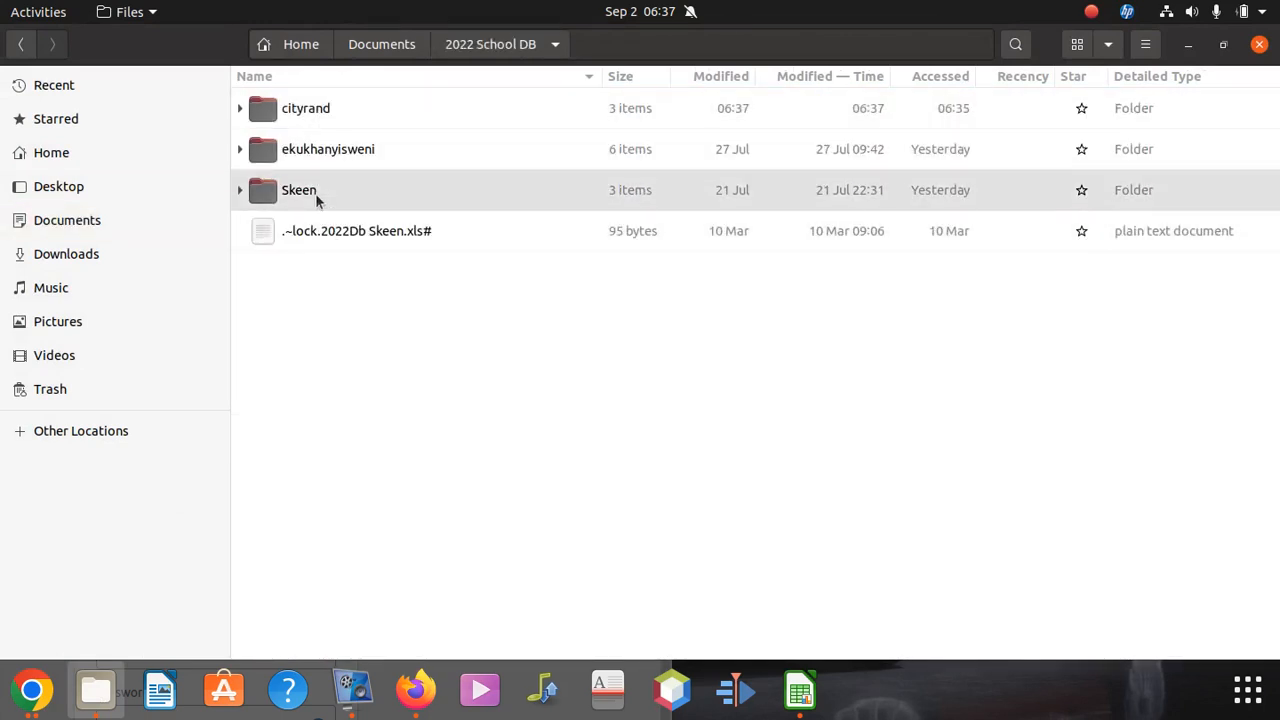
double_click(333, 116)
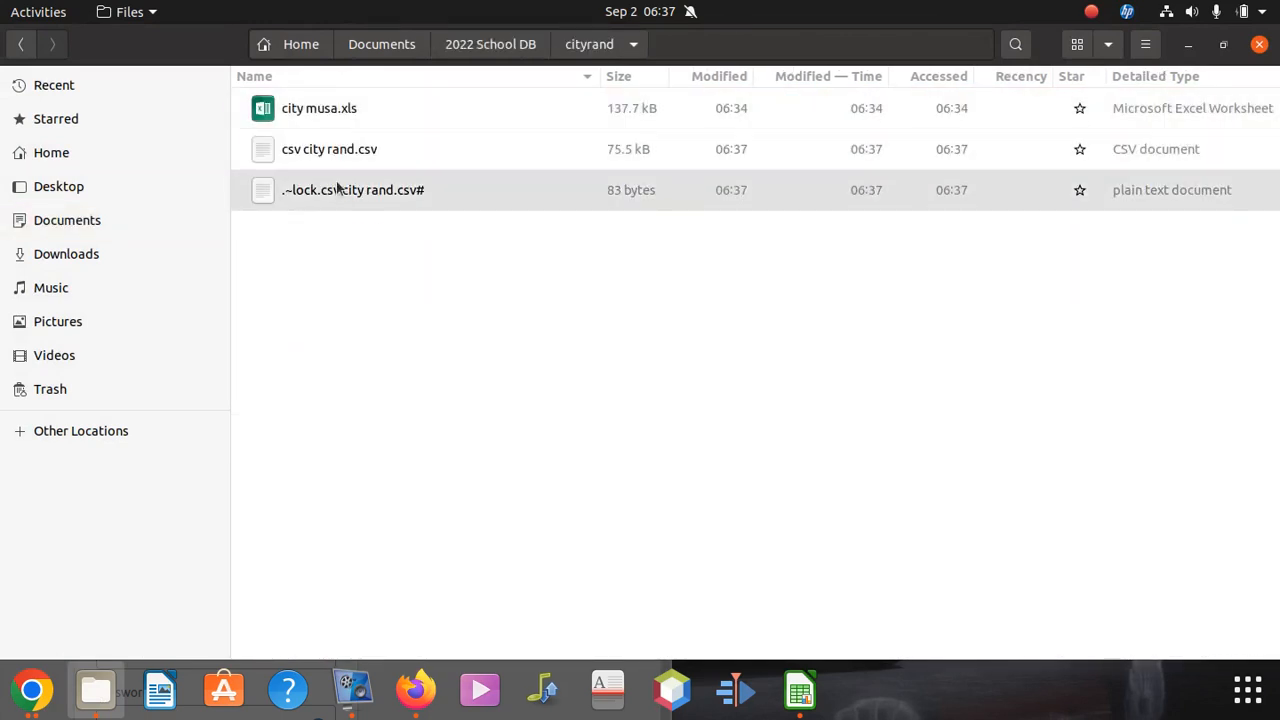
Open csv city rand.csv with Text Editor instead of the spreadsheet program.
right_click(340, 155)
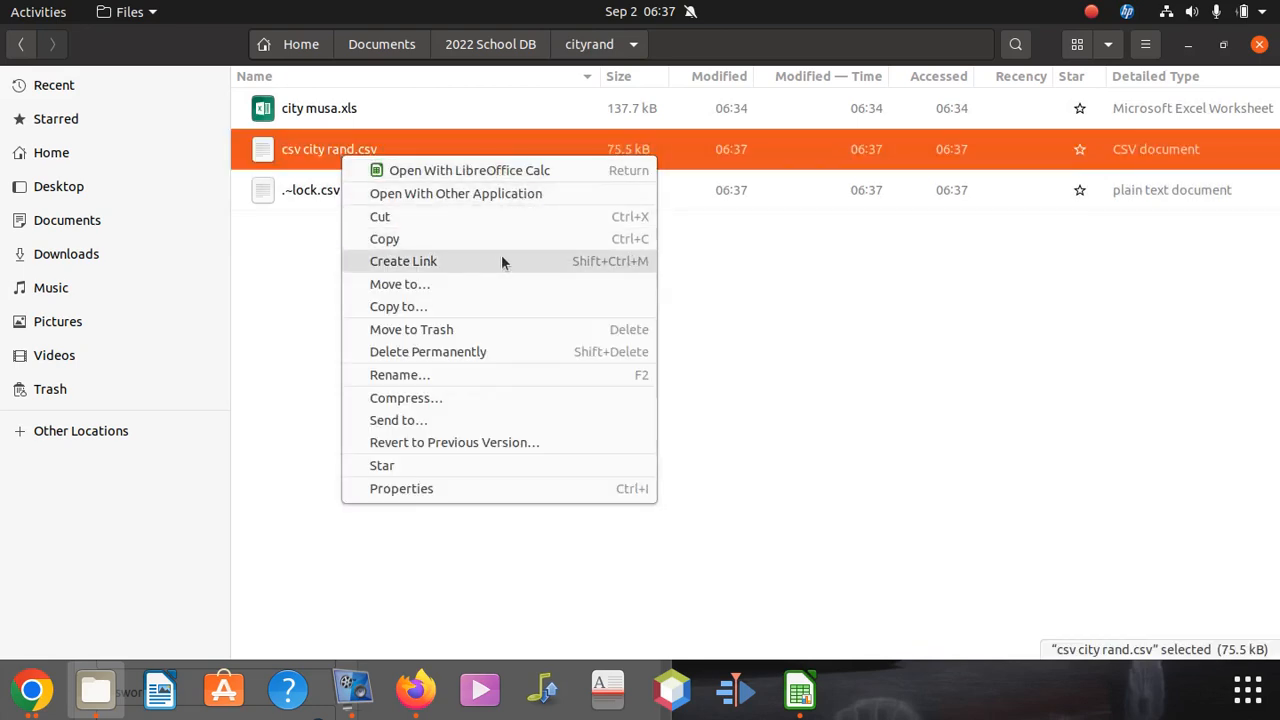
left_click(404, 199)
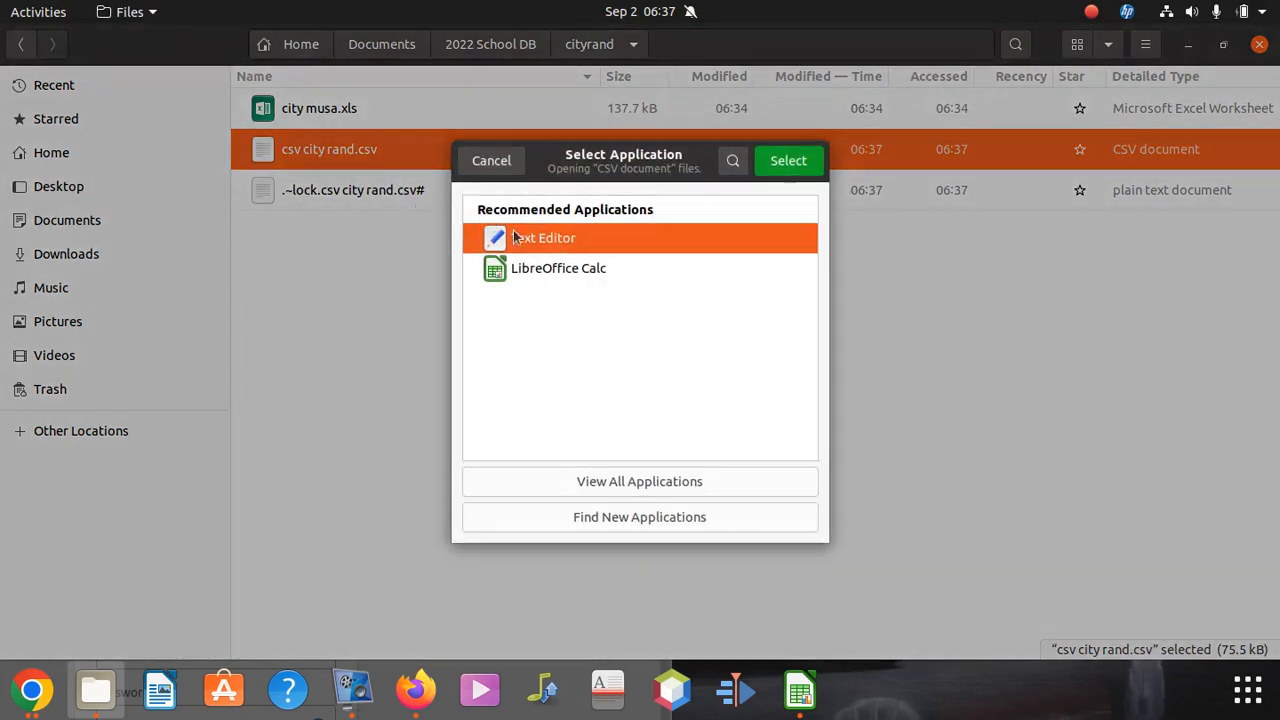
double_click(532, 237)
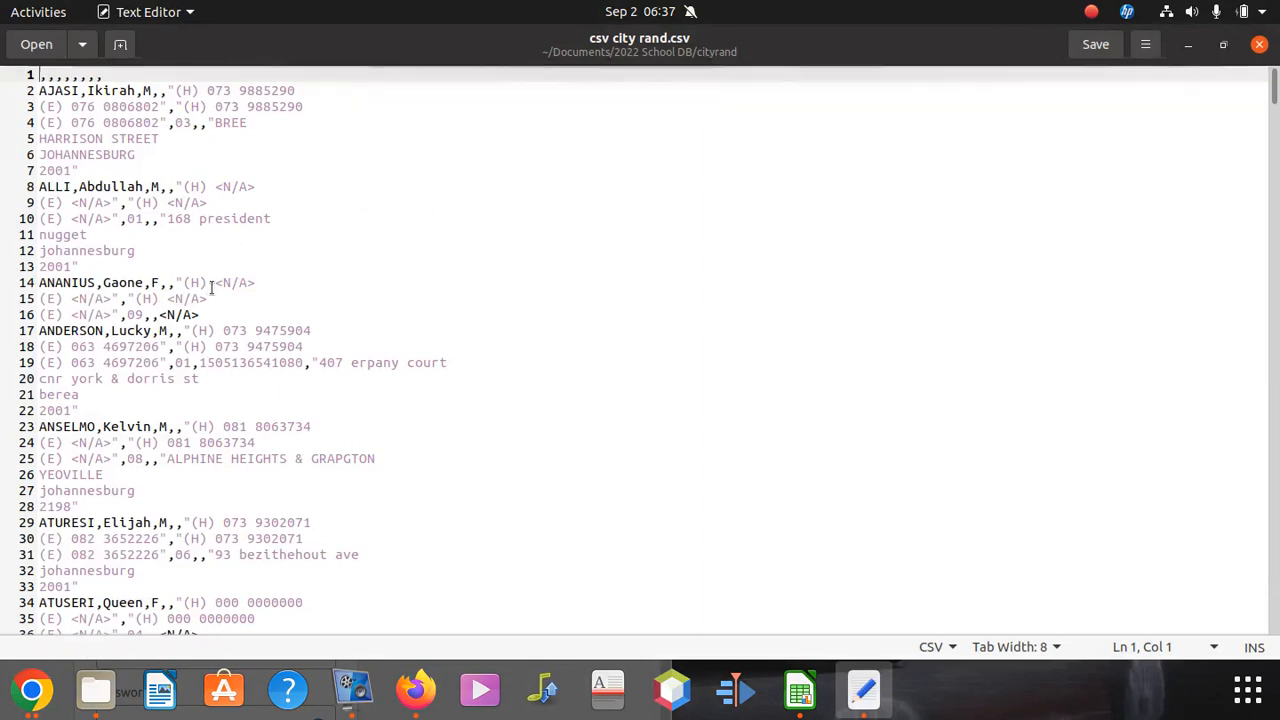
Delete the commas-only first line of the CSV, including its line break, so the file starts with the first learner record.
triple_click(87, 76)
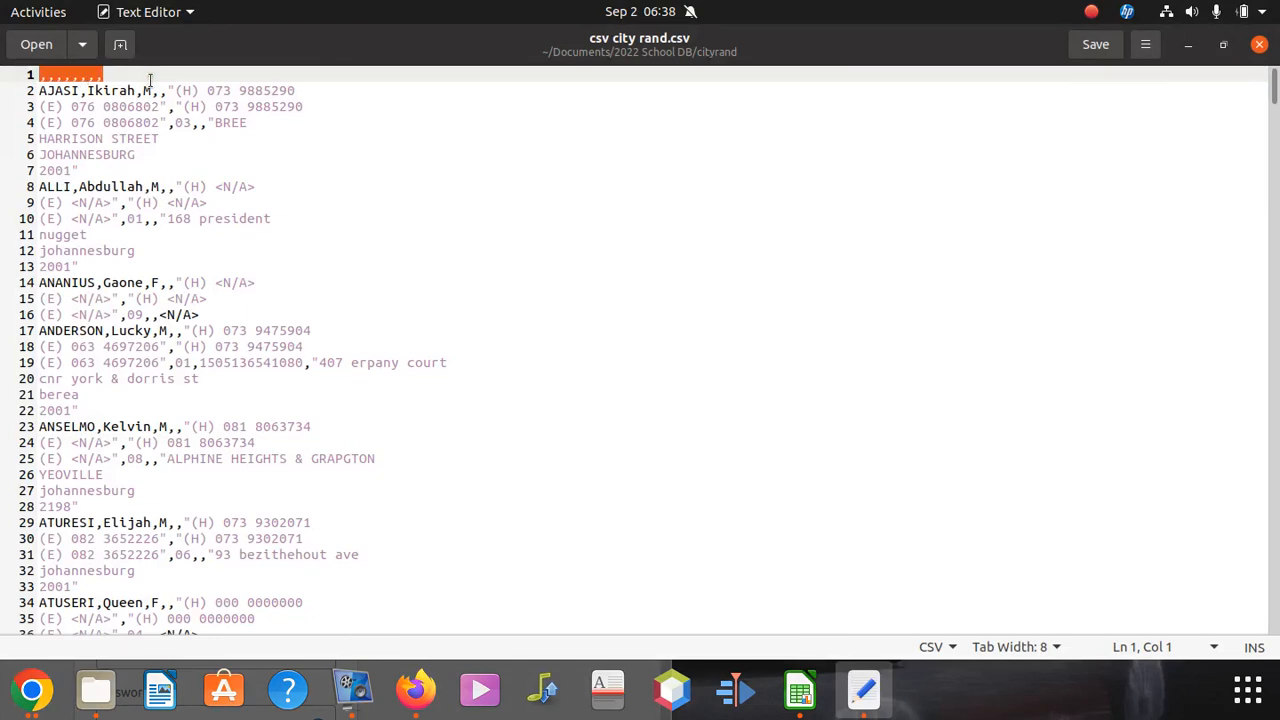
left_click(122, 74)
left_click_drag(127, 70, 24, 76)
key("Delete")
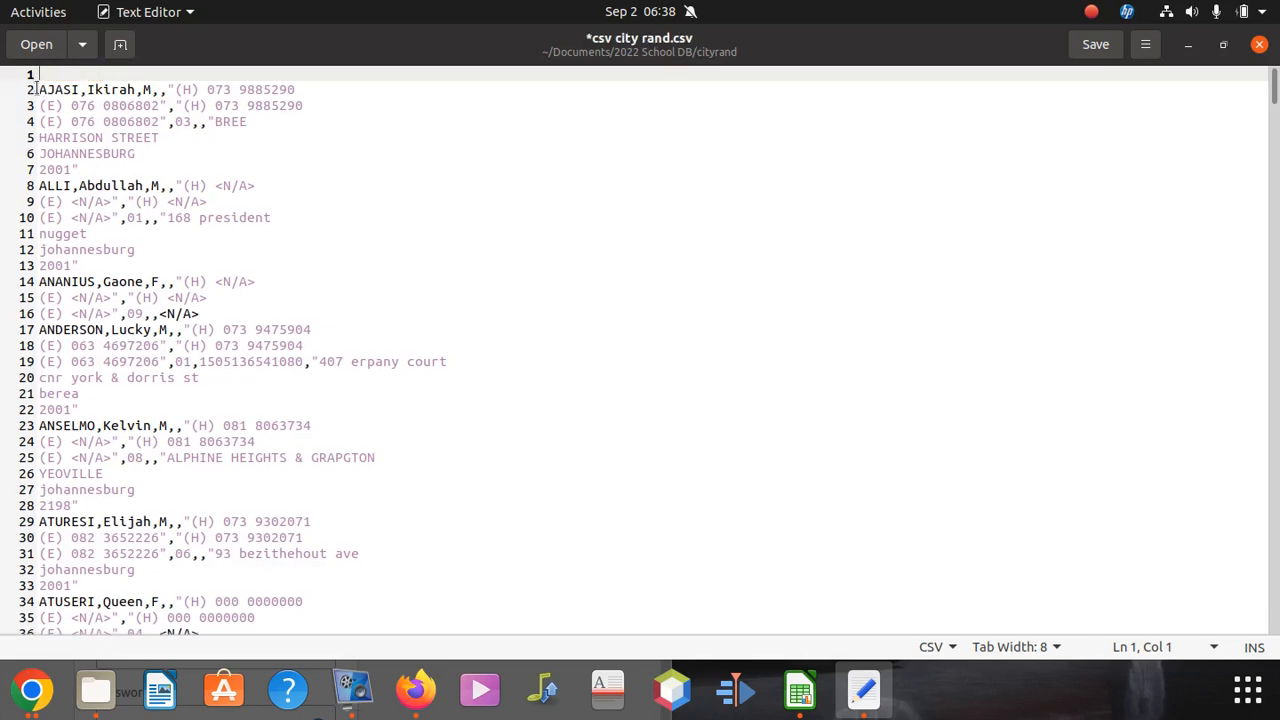
left_click(37, 89)
key("BackSpace")
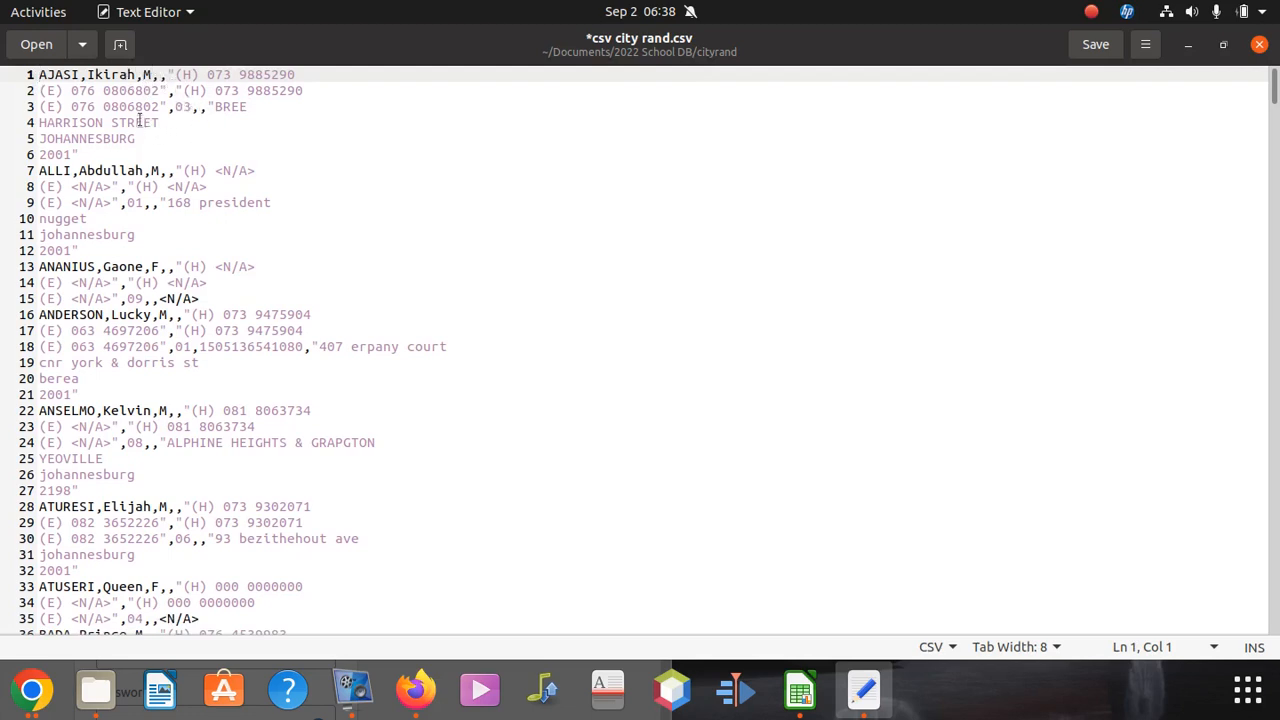
Examine the consecutive commas in the second learner's record and review the records through to the end of the CSV.
left_click_drag(173, 172, 157, 170)
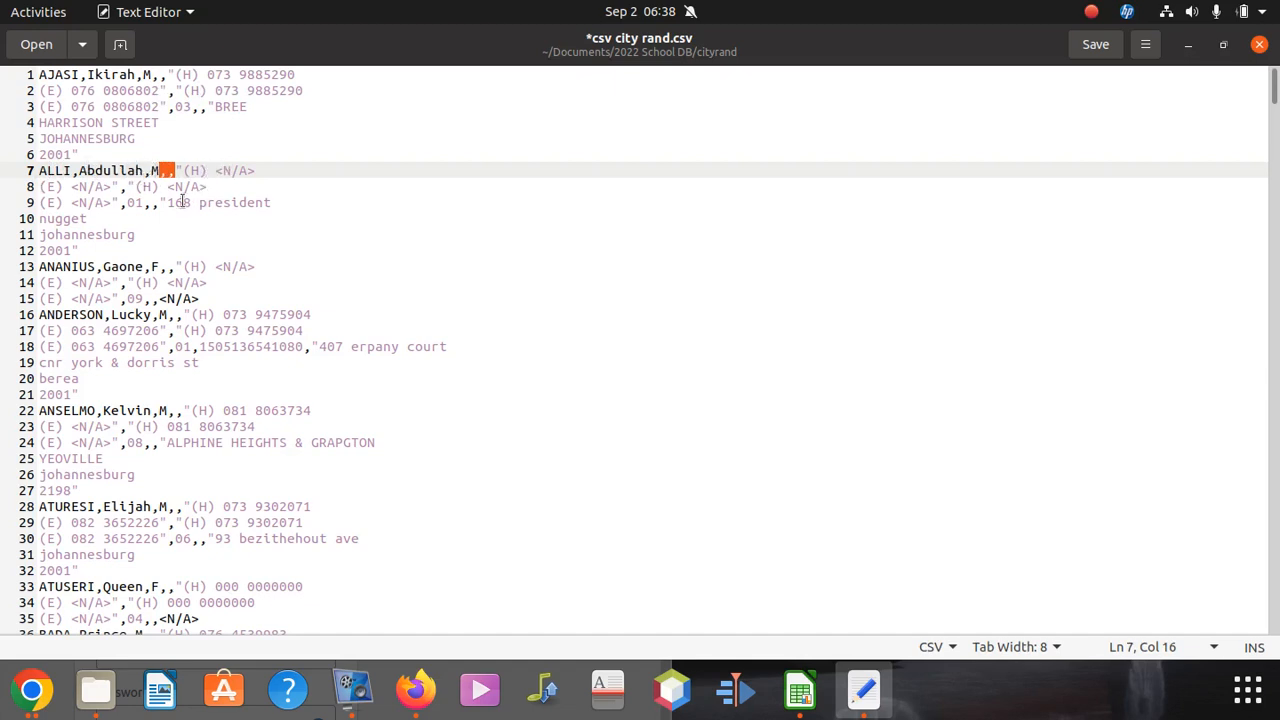
scroll(426, 266, "down", 9)
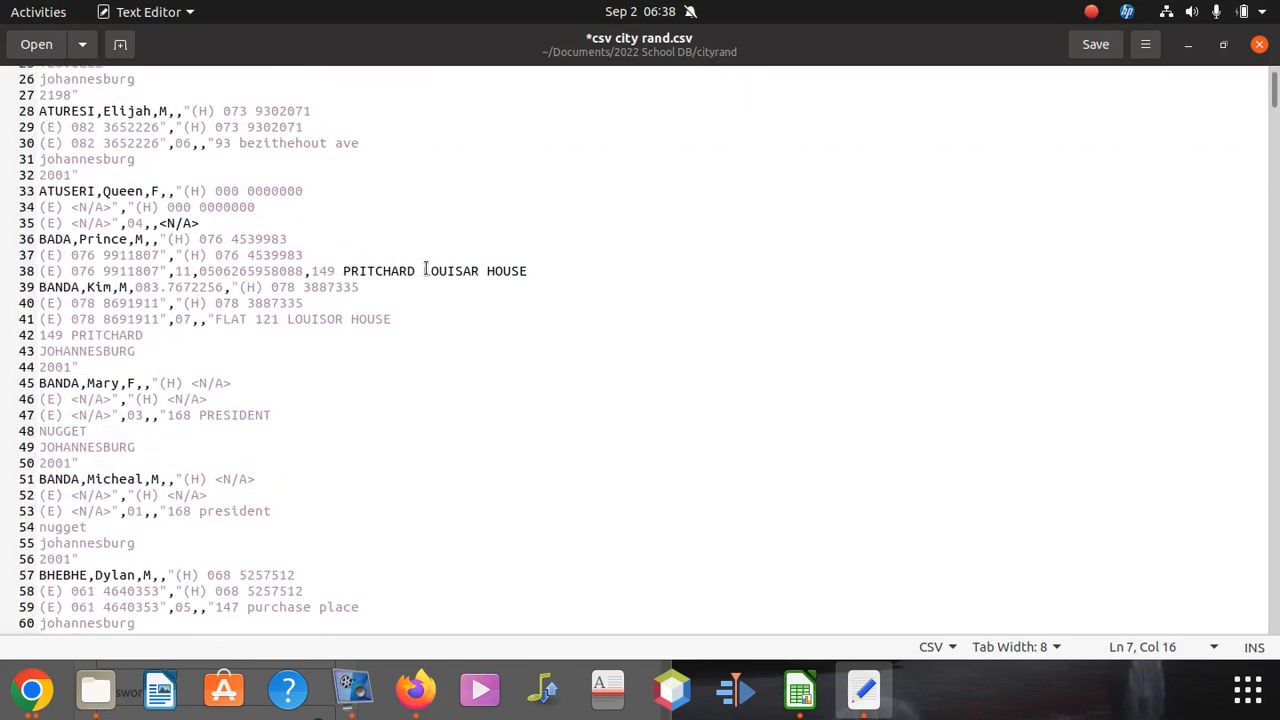
scroll(425, 258, "down", 20)
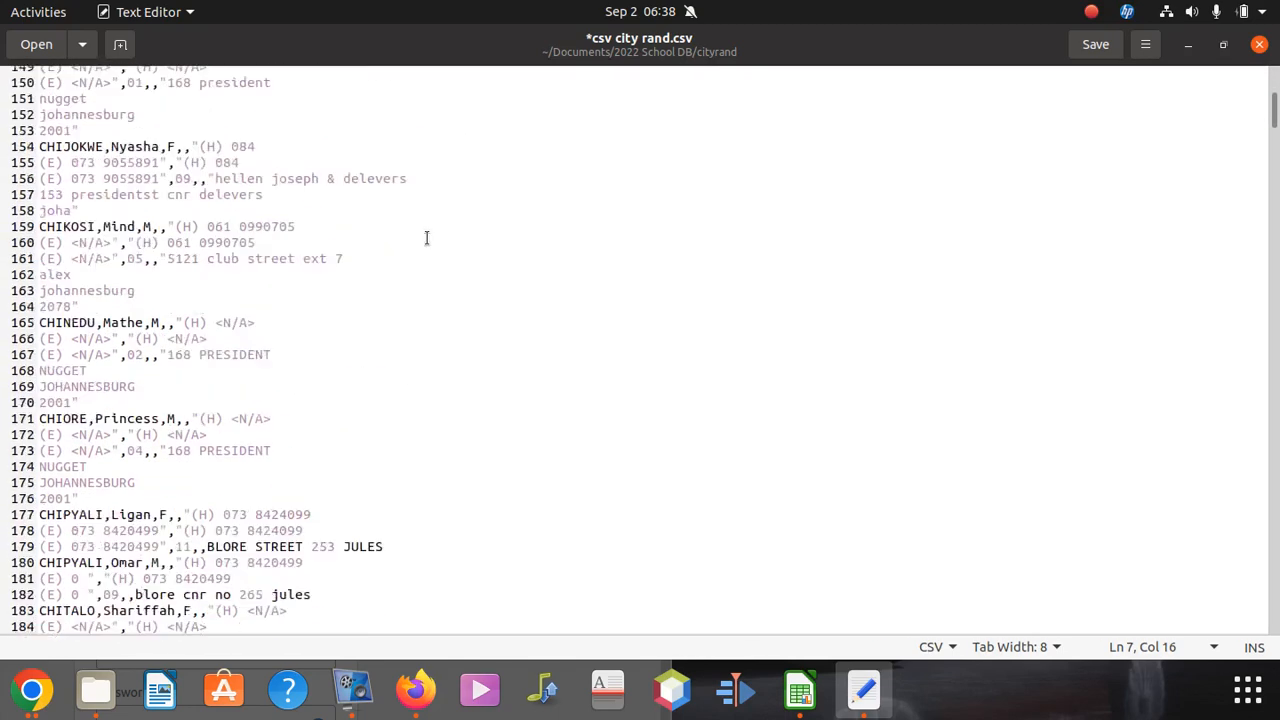
scroll(426, 237, "down", 1)
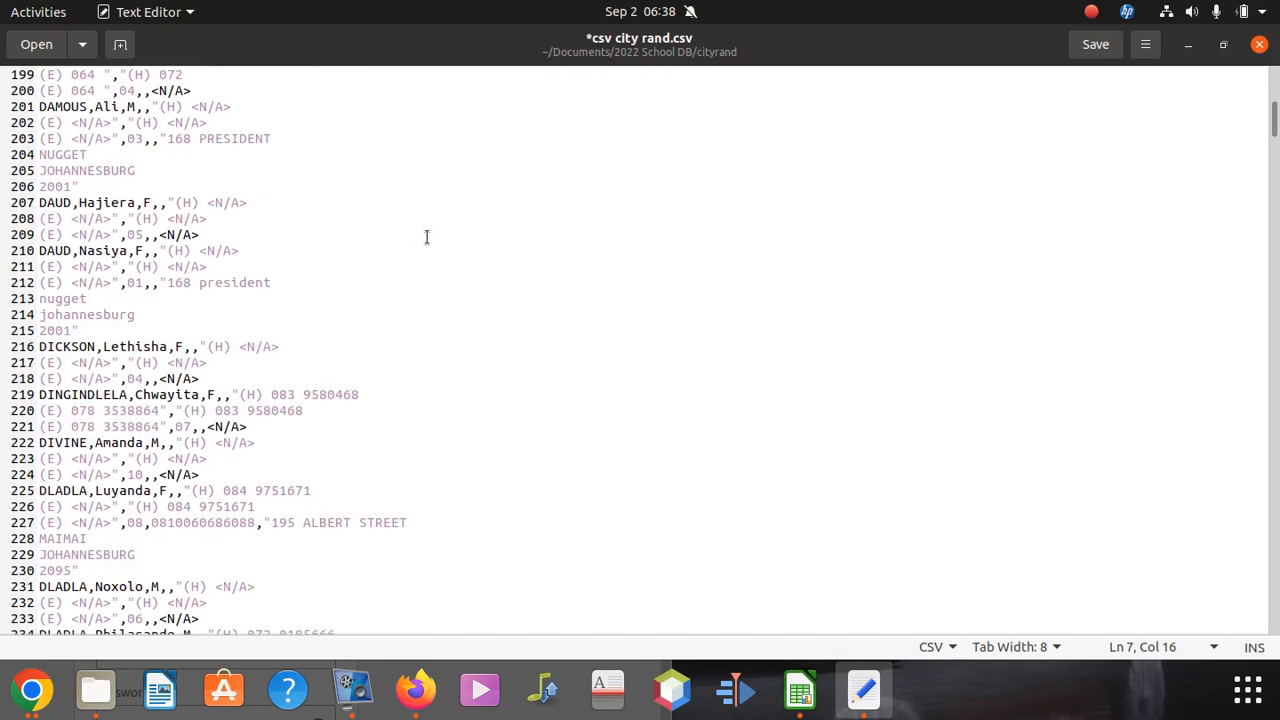
scroll(426, 237, "down", 20)
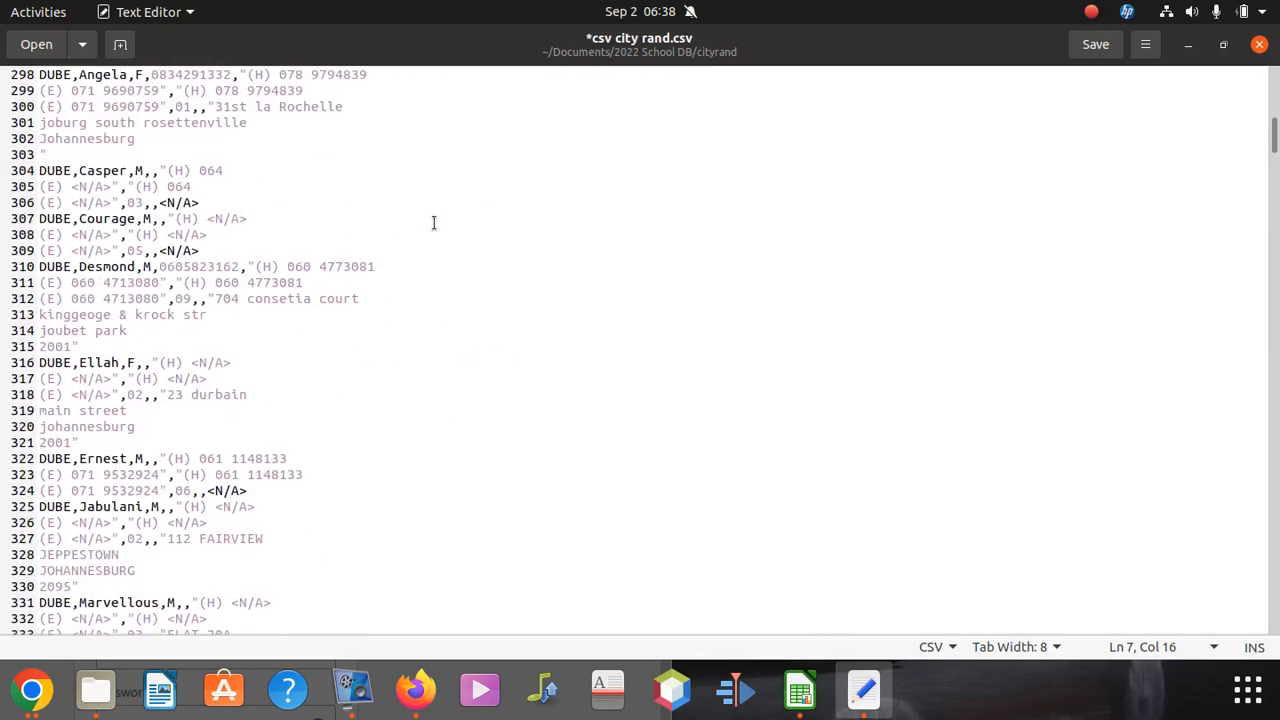
left_click_drag(1276, 140, 1275, 490)
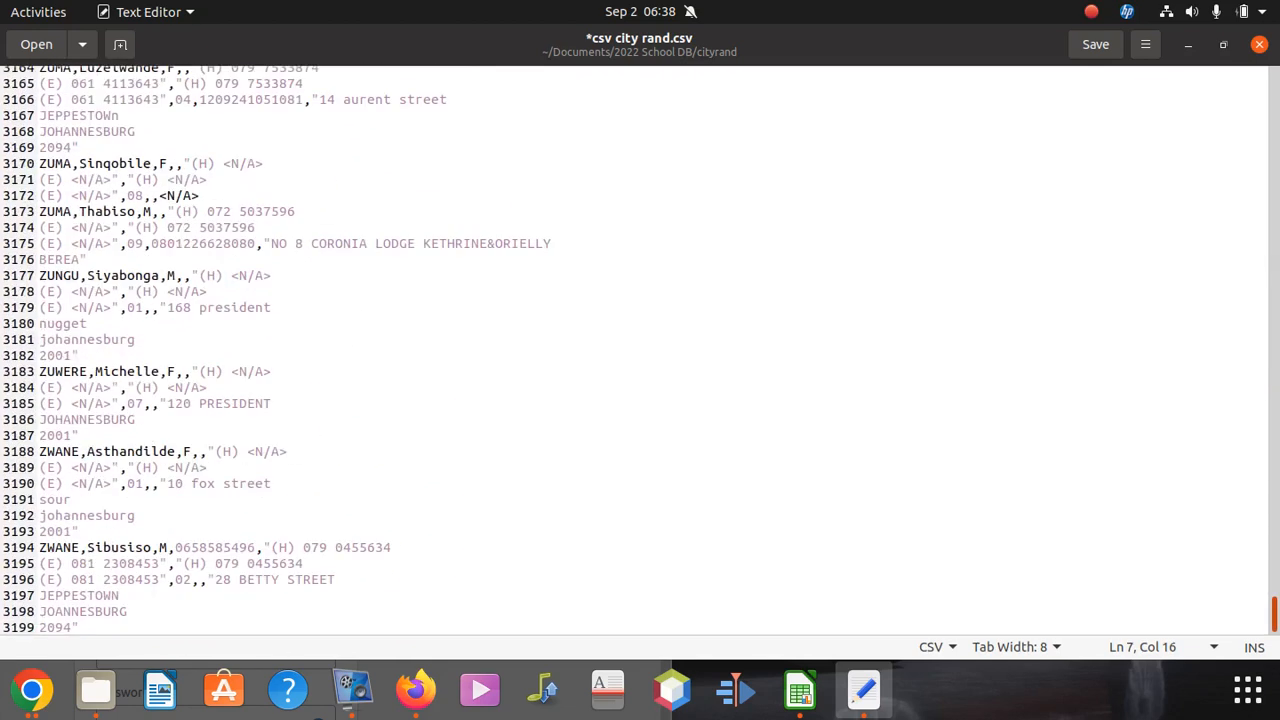
left_click_drag(1274, 612, 1262, 50)
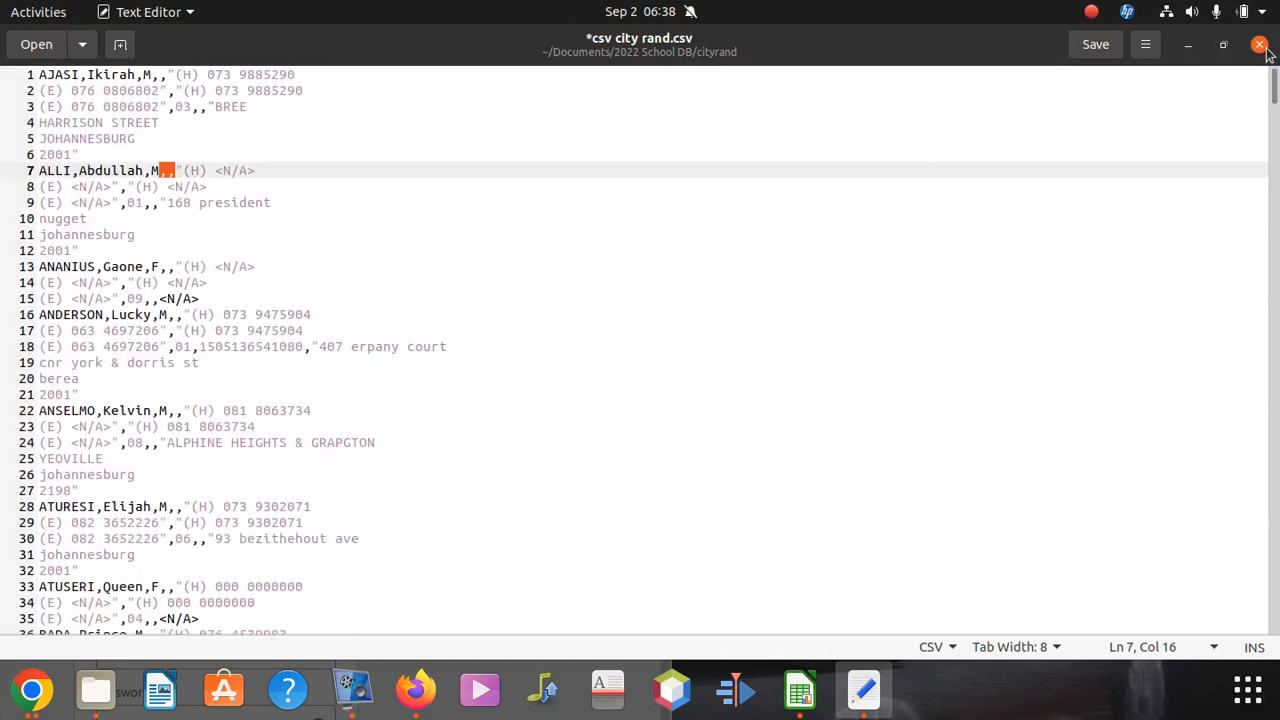
Save the edited csv city rand.csv and close the text editor.
left_click(1099, 47)
left_click(1101, 50)
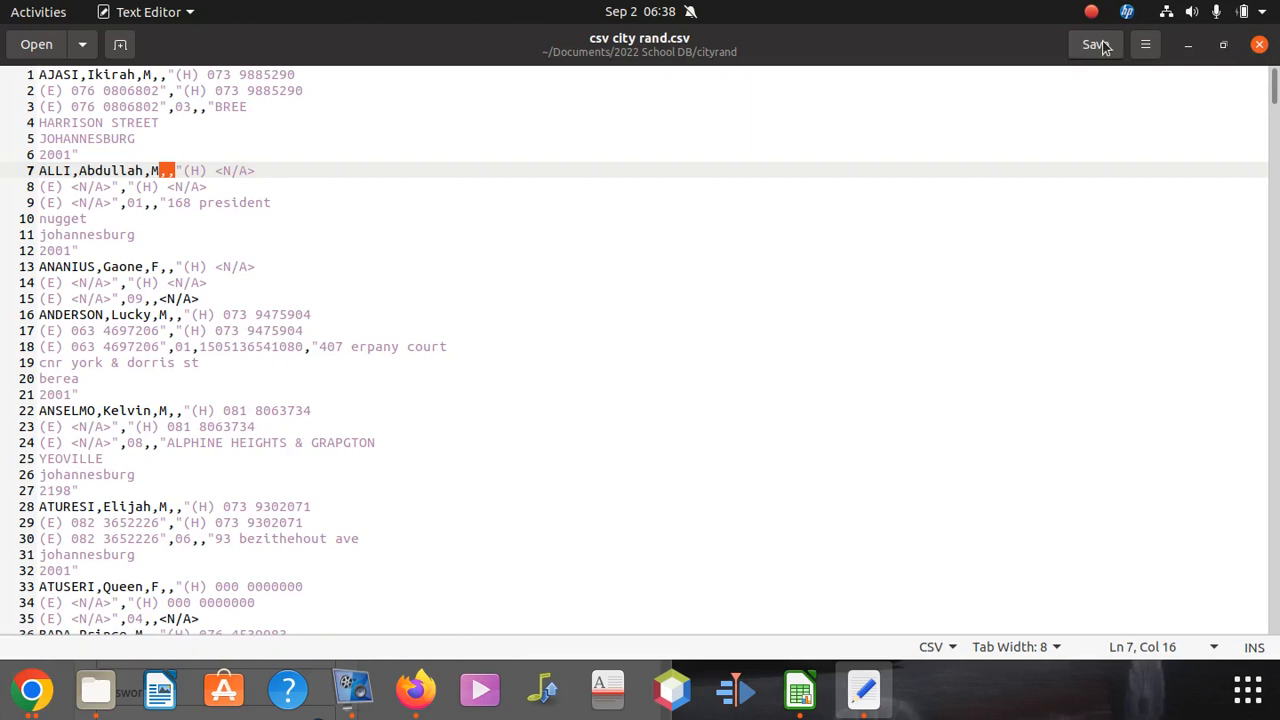
left_click(1259, 44)
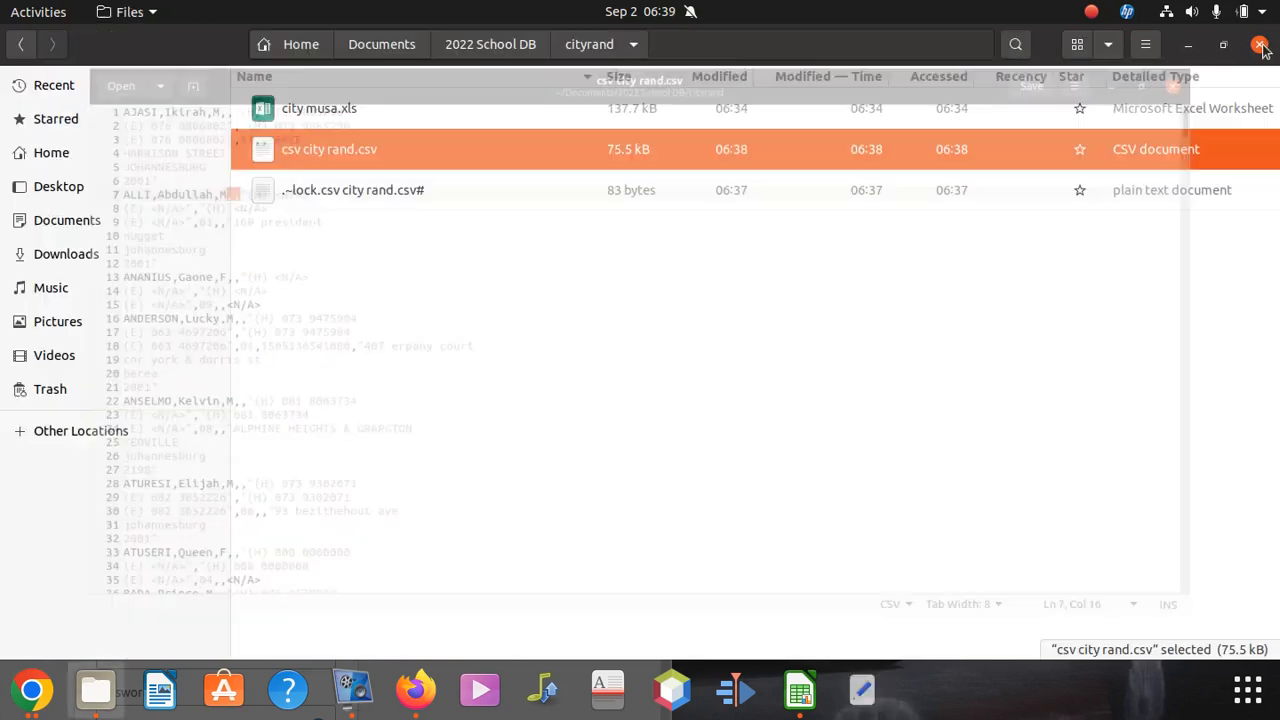
Reopen csv city rand.csv in Text Editor and check its first learner records.
double_click(316, 148)
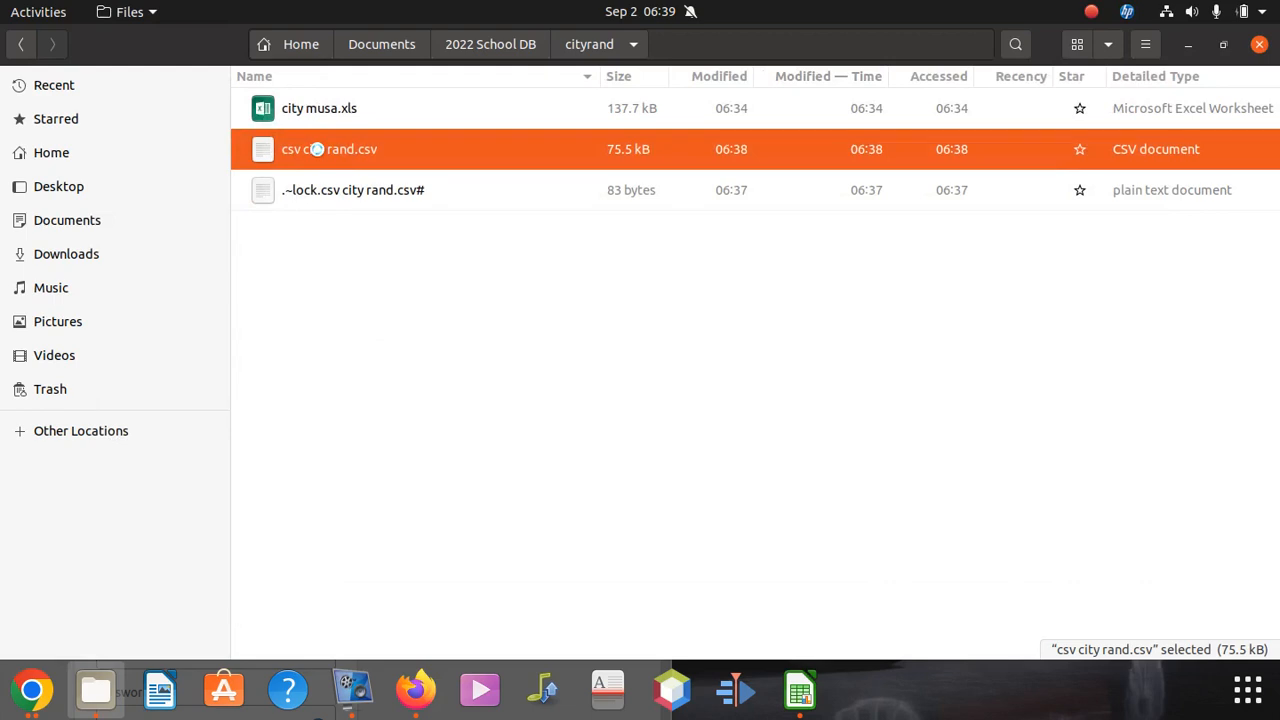
right_click(319, 150)
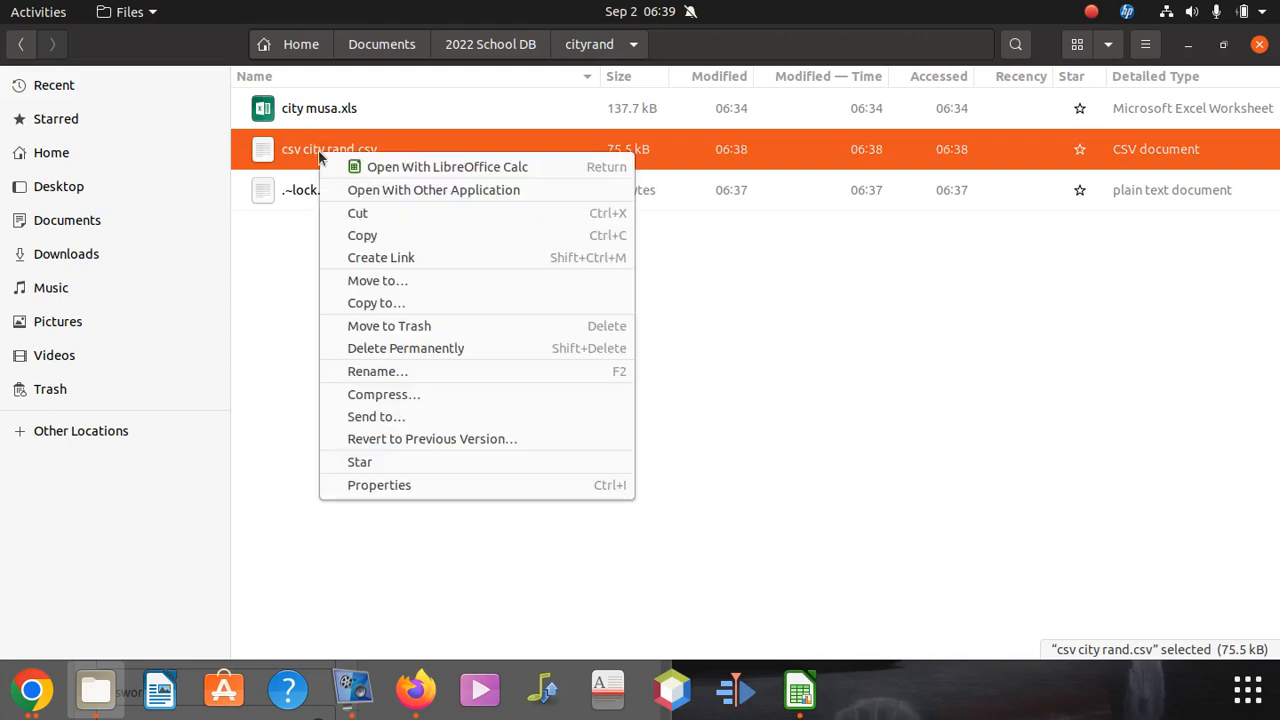
left_click(518, 191)
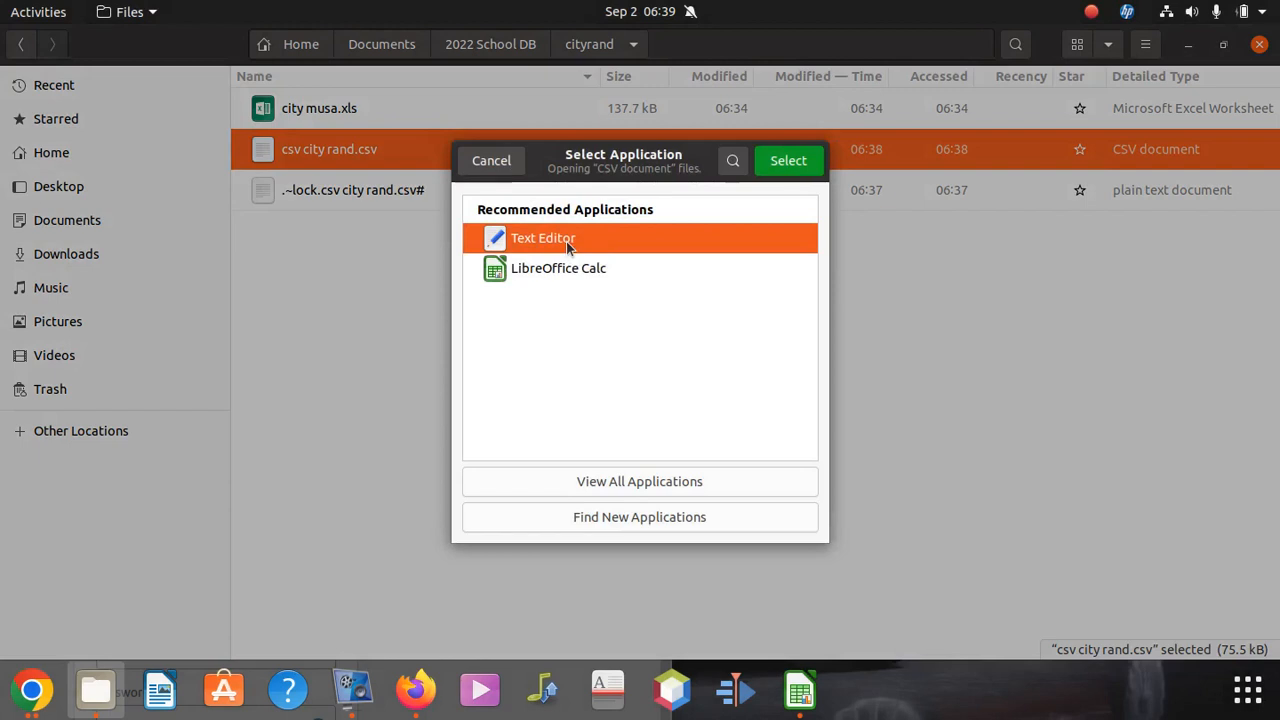
left_click(776, 161)
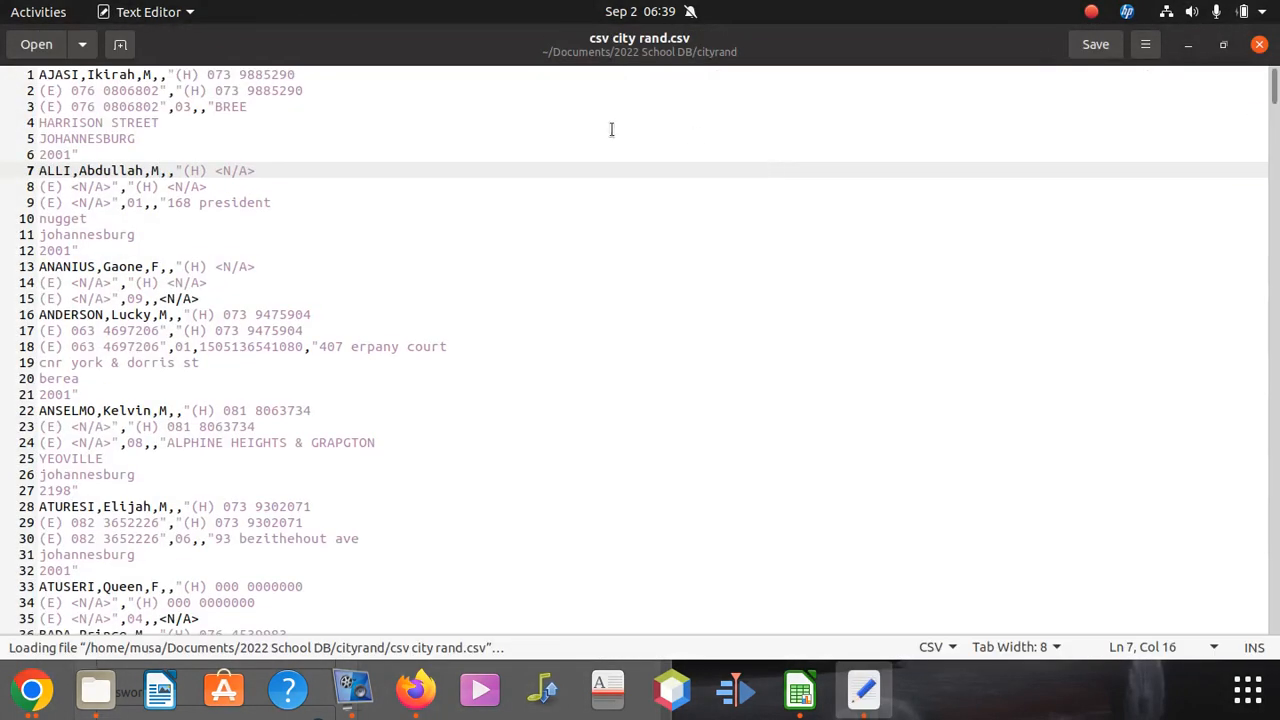
scroll(251, 192, "down", 5)
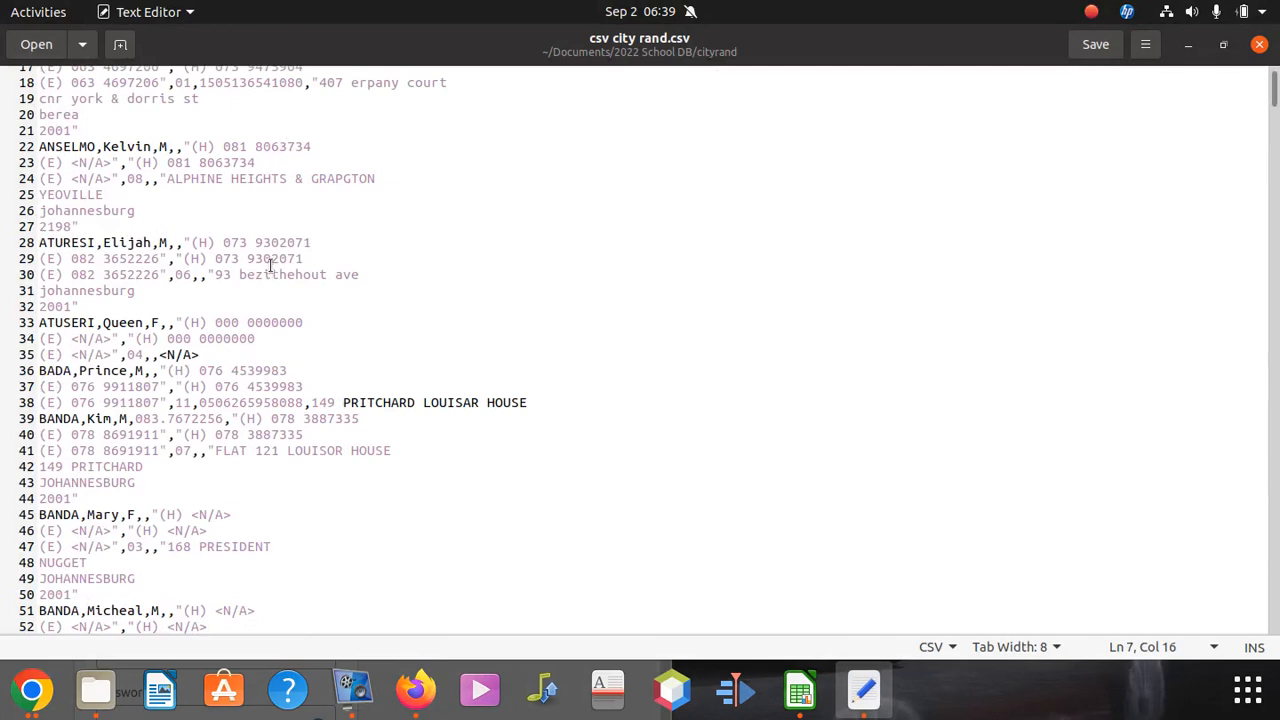
Minimize the text editor window to return to the cityrand folder in Files.
right_click(799, 697)
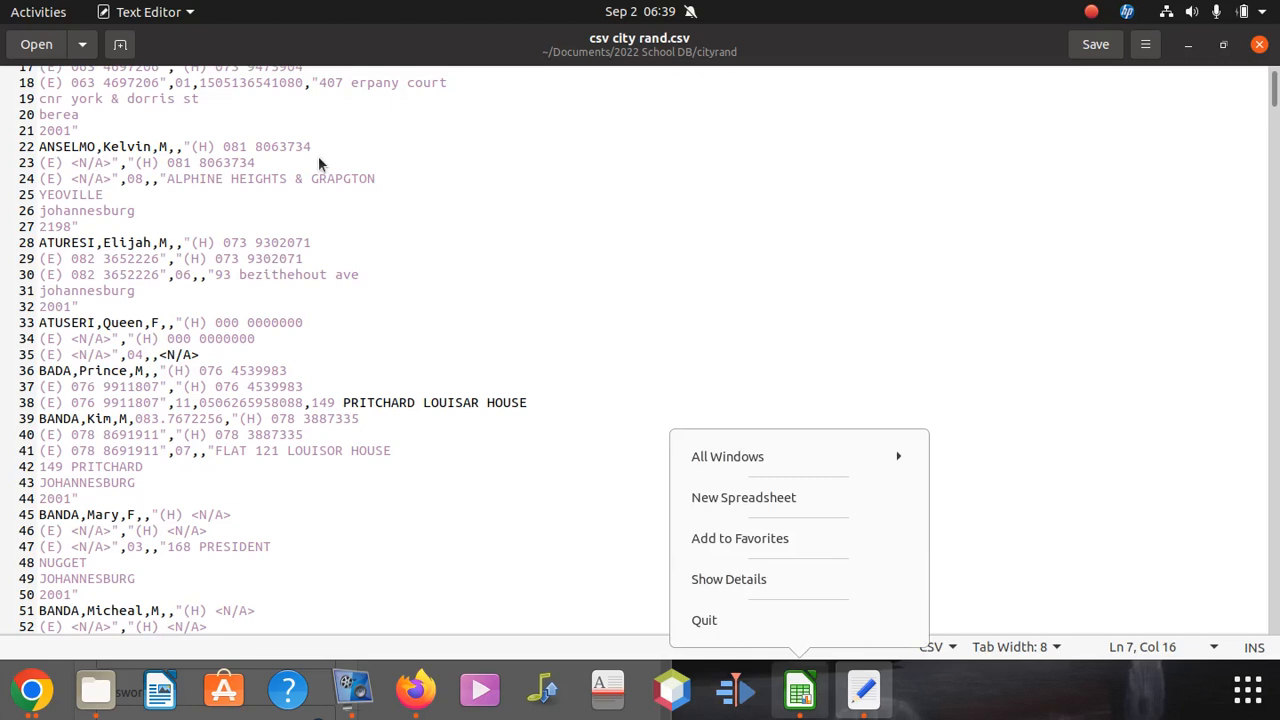
left_click(812, 706)
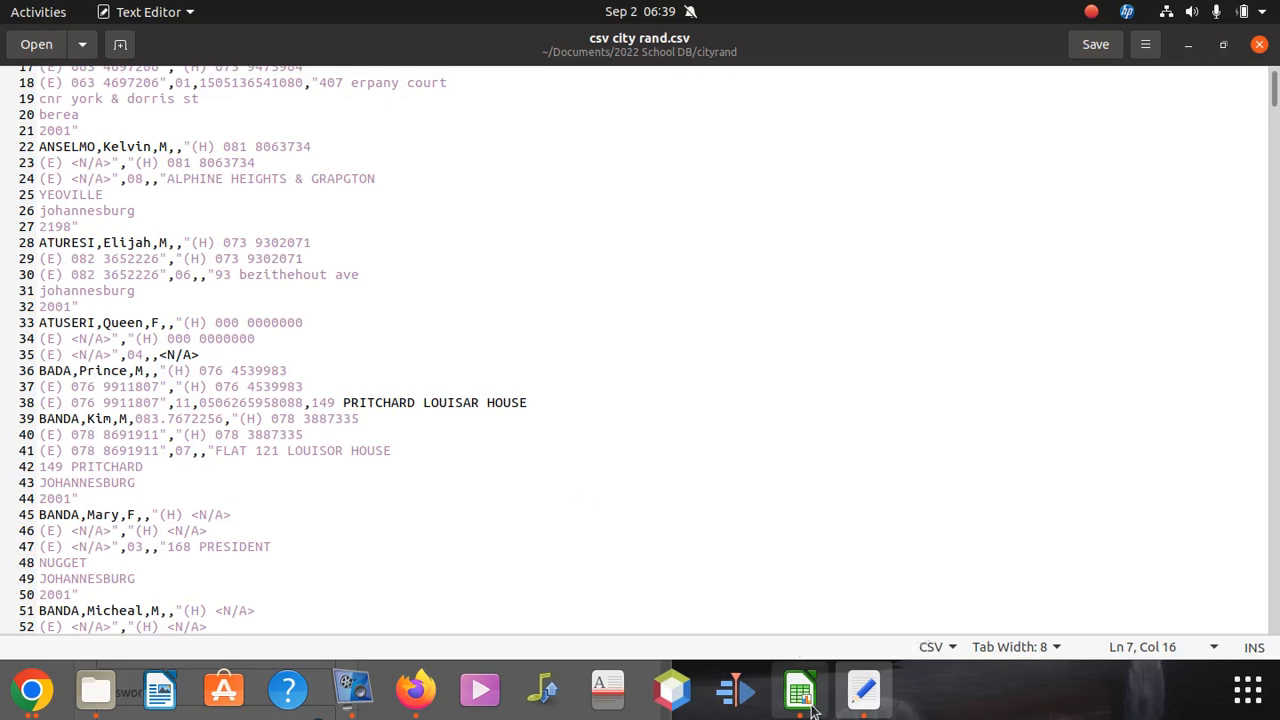
left_click(1188, 46)
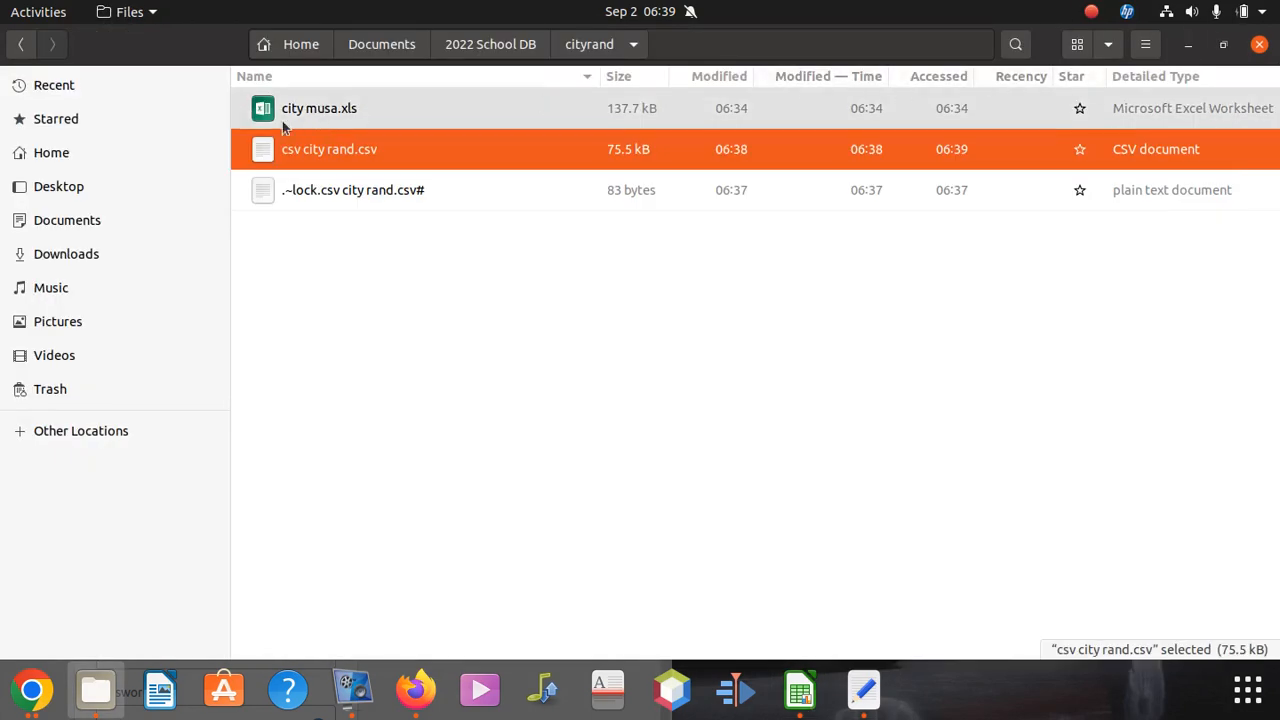